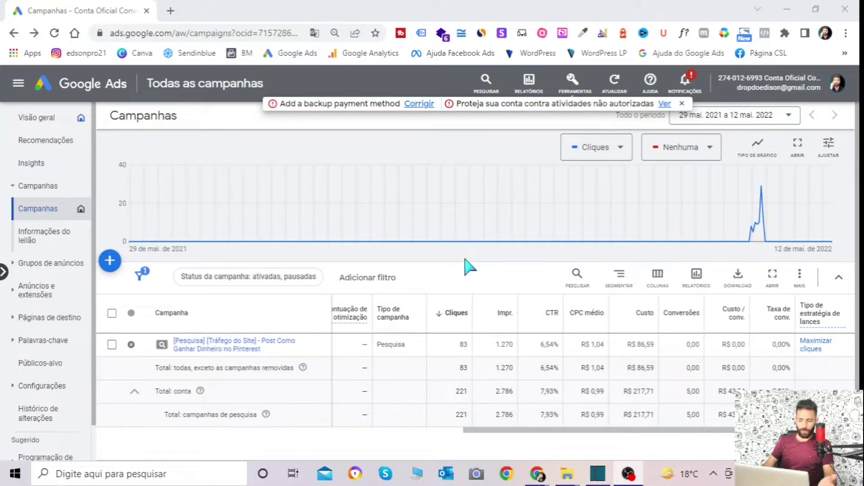
# Start a new campaign and look over the available campaign objectives
pyautogui.click(119, 261)
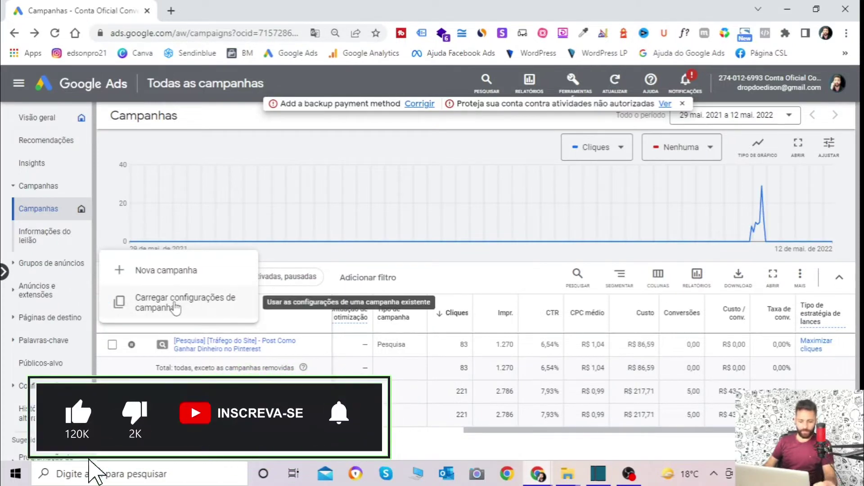
pyautogui.click(207, 275)
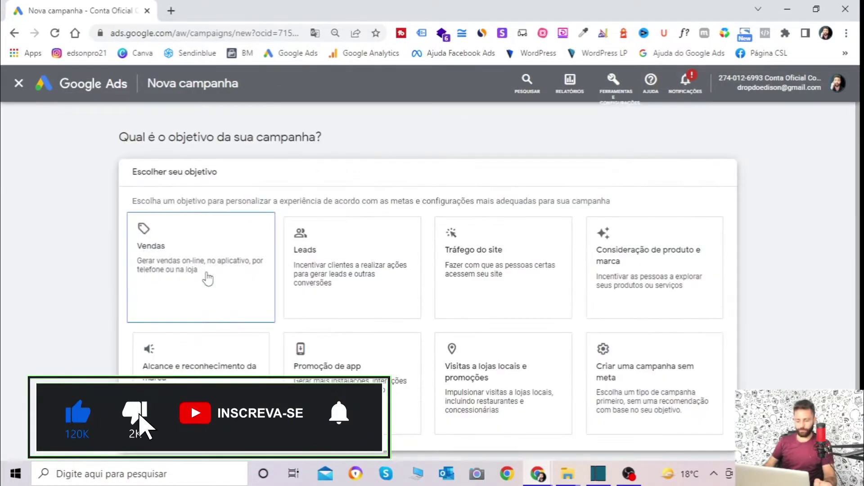
pyautogui.scroll(-1, 590, 234)
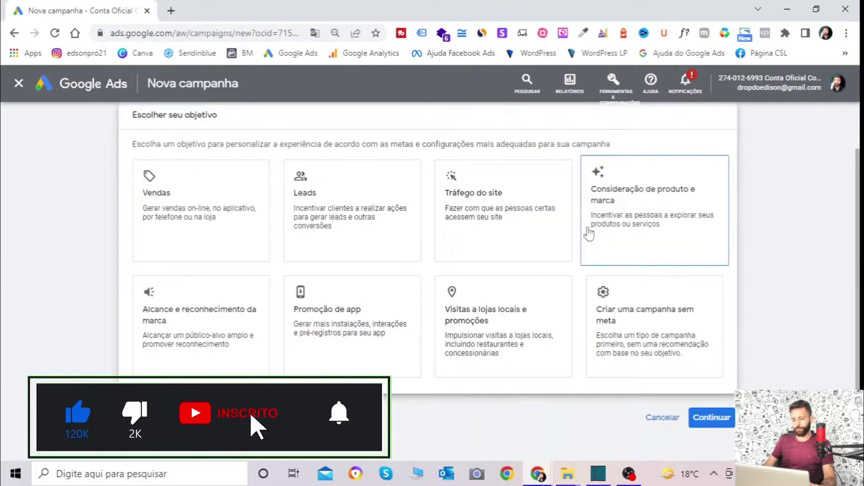
pyautogui.scroll(1, 477, 245)
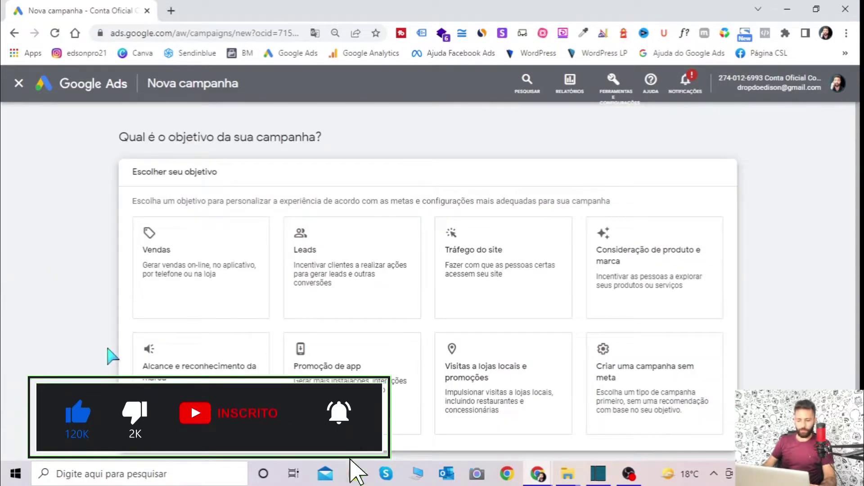
pyautogui.click(476, 247)
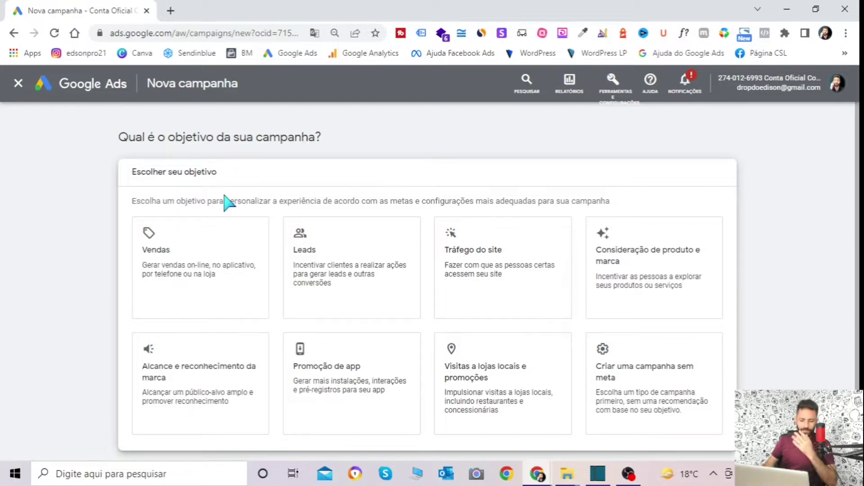
# Choose the Vendas objective, continue to the campaign types, and review the options from Pesquisa to Discovery
pyautogui.click(177, 248)
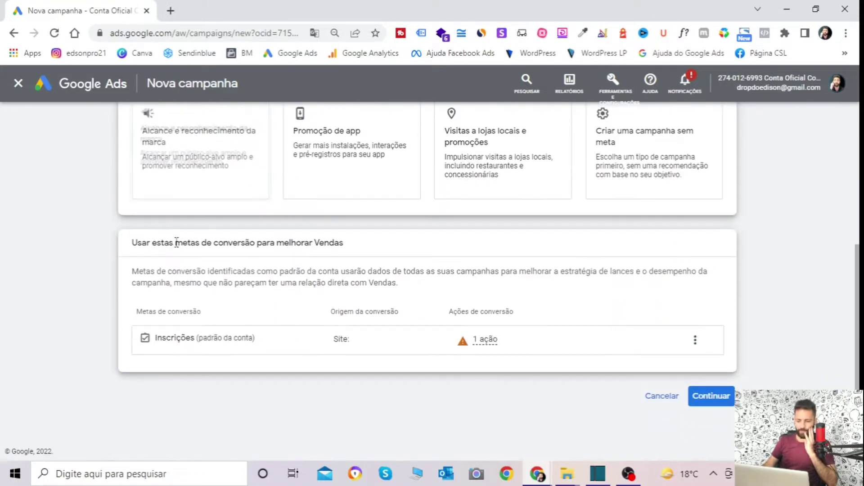
pyautogui.click(728, 411)
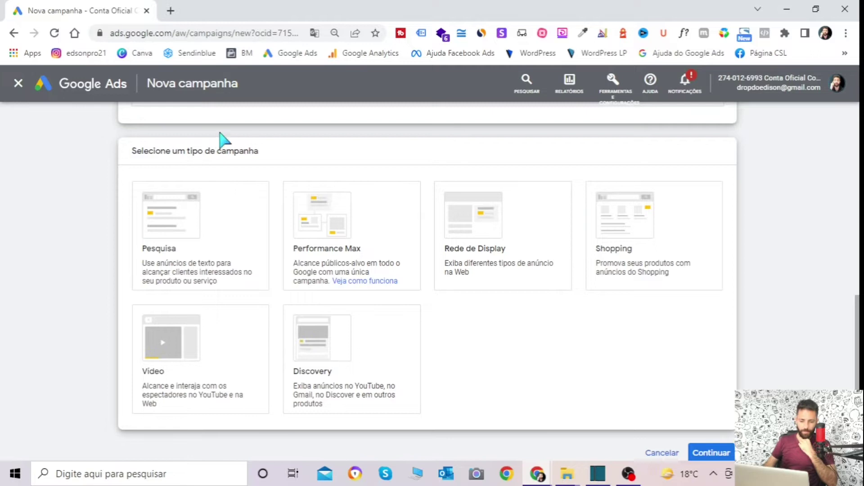
pyautogui.click(175, 216)
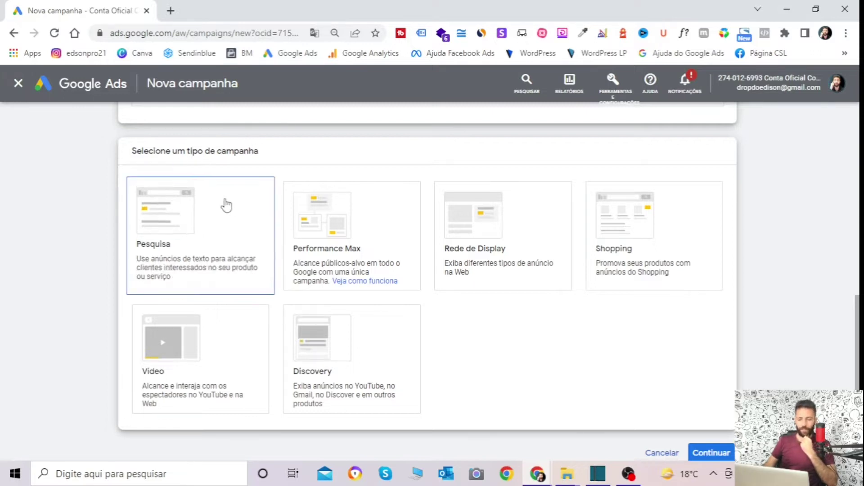
pyautogui.click(301, 258)
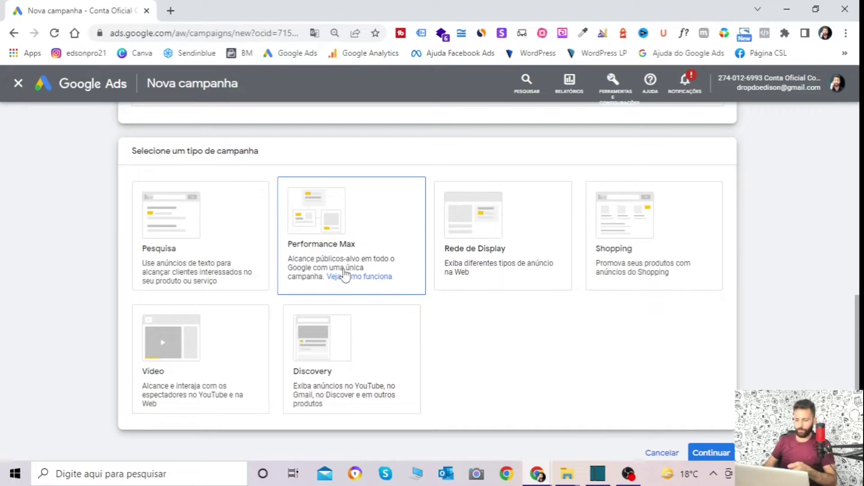
pyautogui.click(518, 250)
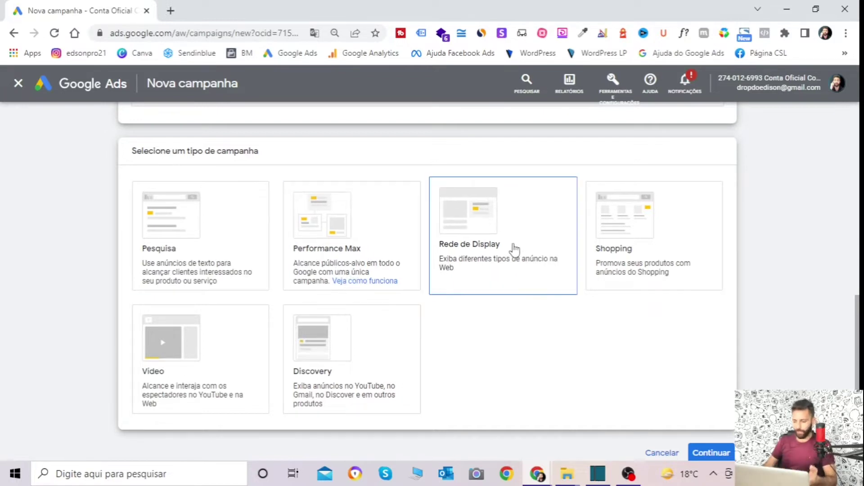
pyautogui.click(639, 239)
pyautogui.click(145, 380)
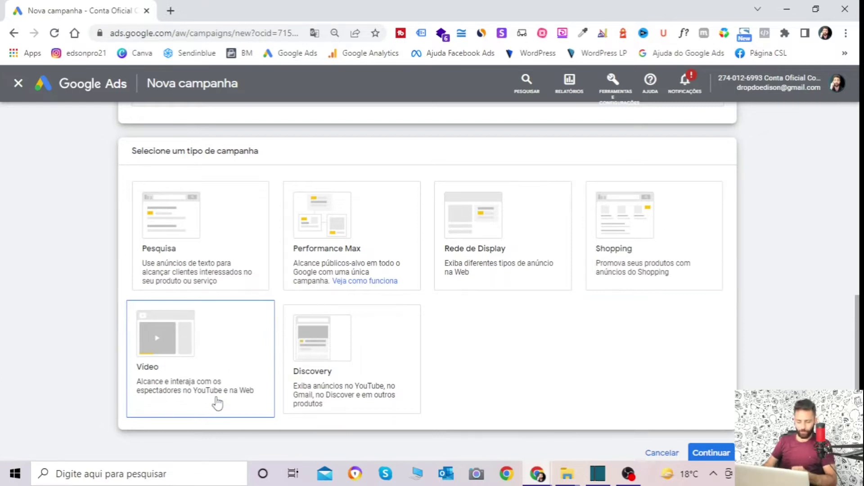
pyautogui.click(335, 370)
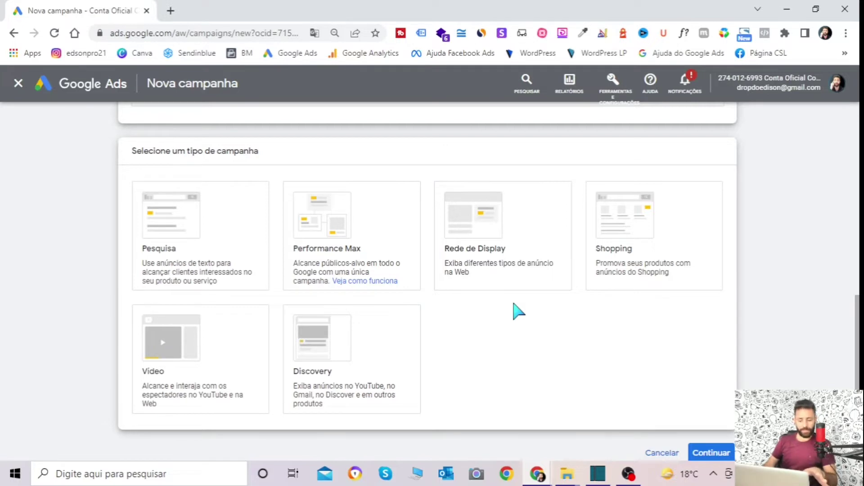
# Switch the objective to Alcance e reconhecimento da marca, review its campaign types, and return to the Vendas objective
pyautogui.scroll(10, 205, 288)
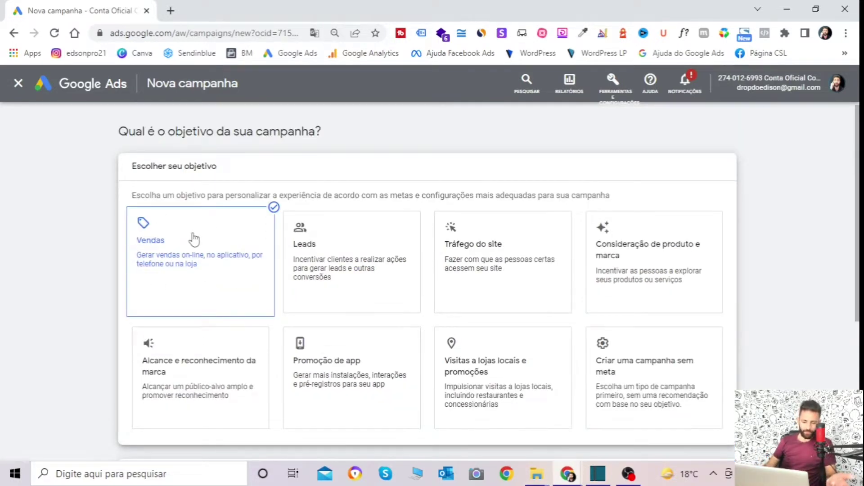
pyautogui.scroll(-2, 207, 306)
pyautogui.click(212, 303)
pyautogui.scroll(-4, 215, 302)
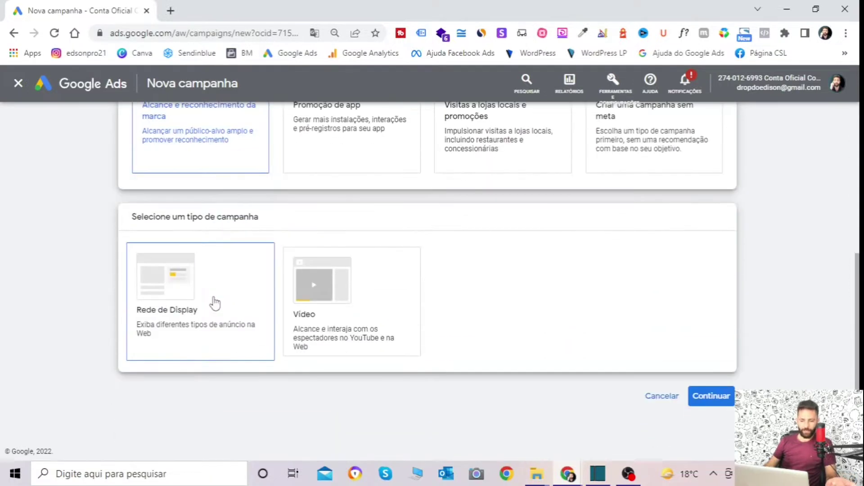
pyautogui.scroll(1, 215, 304)
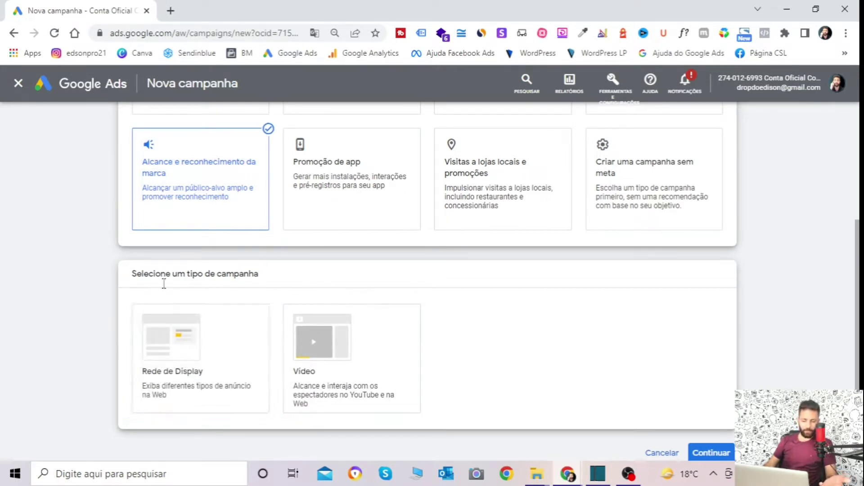
pyautogui.scroll(5, 222, 261)
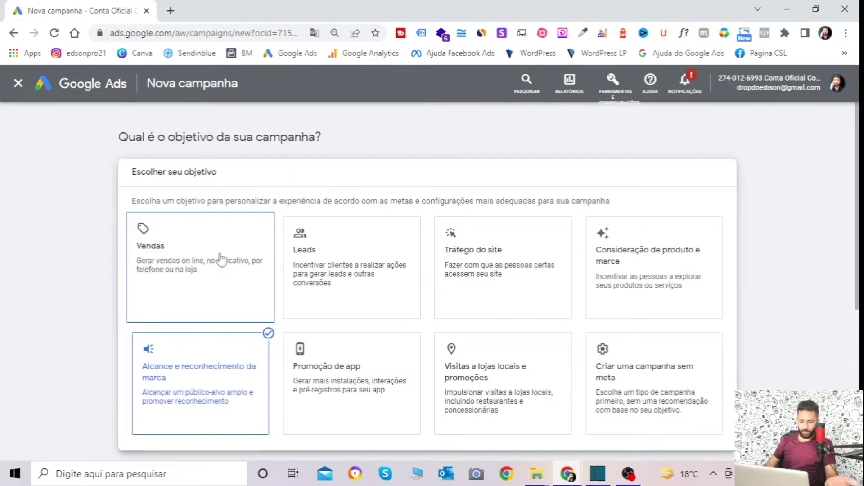
pyautogui.click(221, 259)
pyautogui.scroll(4, 221, 259)
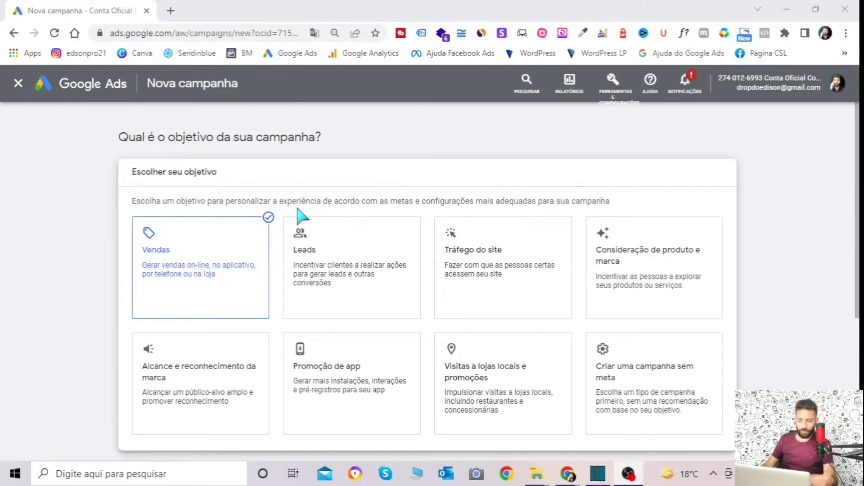
# Select Criar uma campanha sem meta as the objective and review the campaign types it offers
pyautogui.scroll(-1, 384, 179)
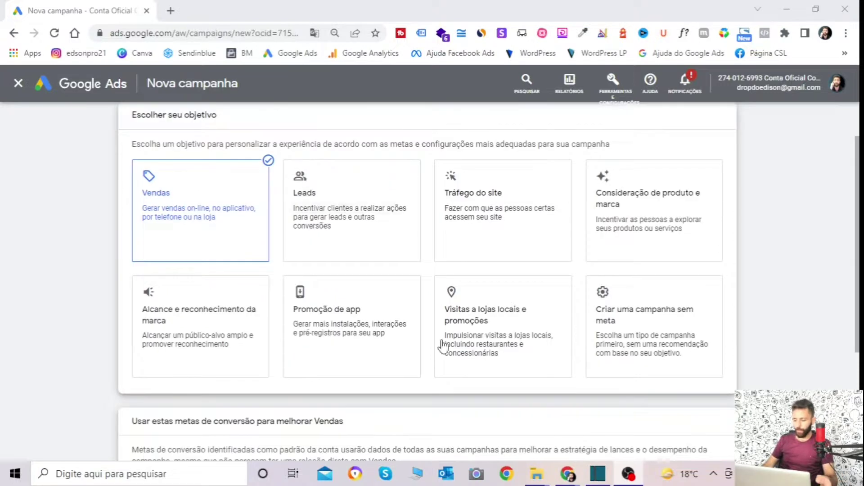
pyautogui.click(667, 322)
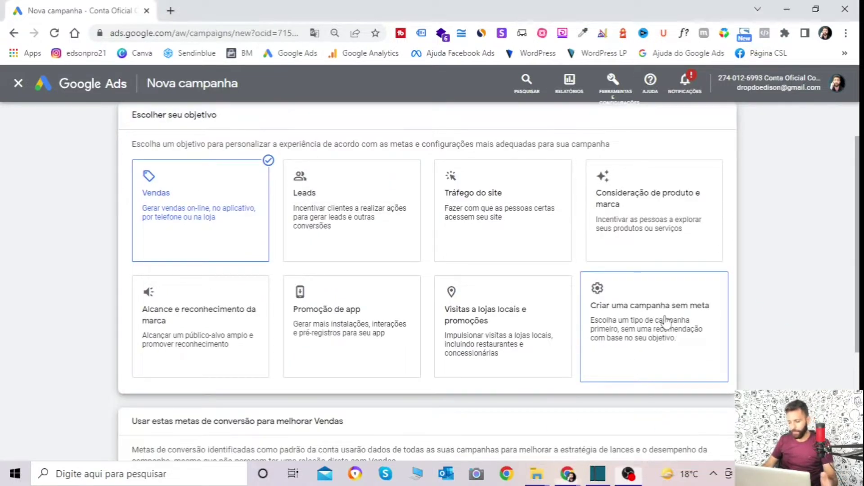
pyautogui.click(480, 177)
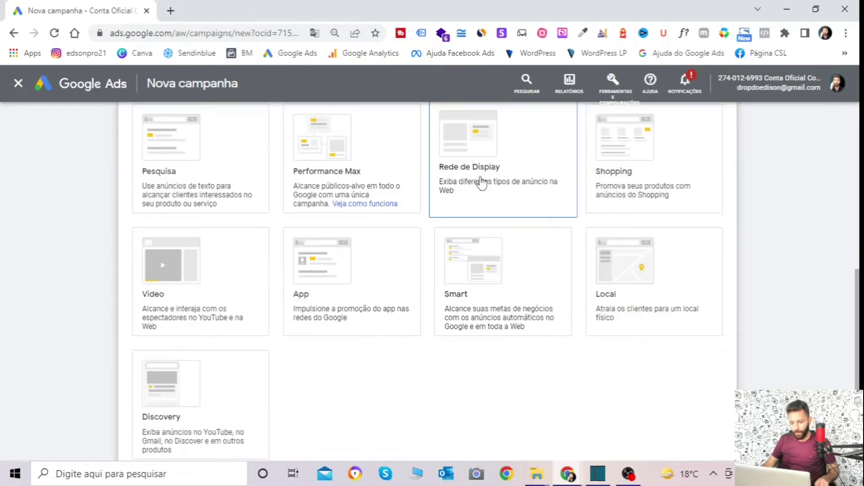
pyautogui.scroll(1, 250, 174)
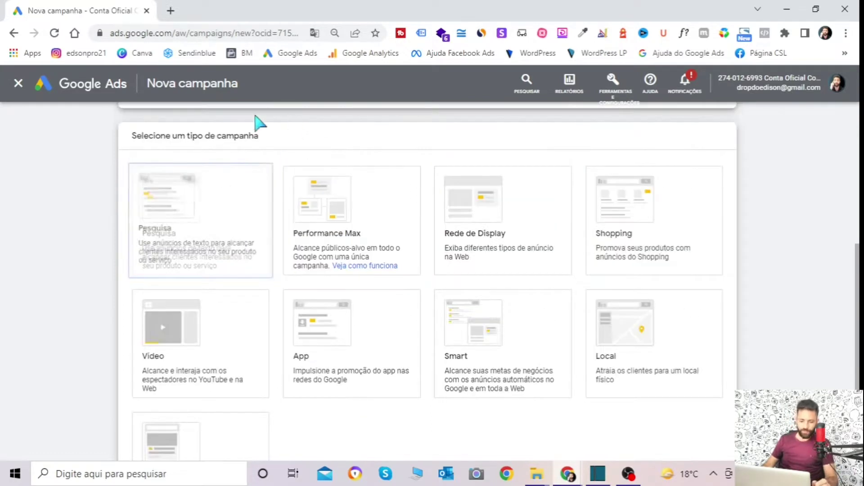
pyautogui.scroll(-1, 560, 281)
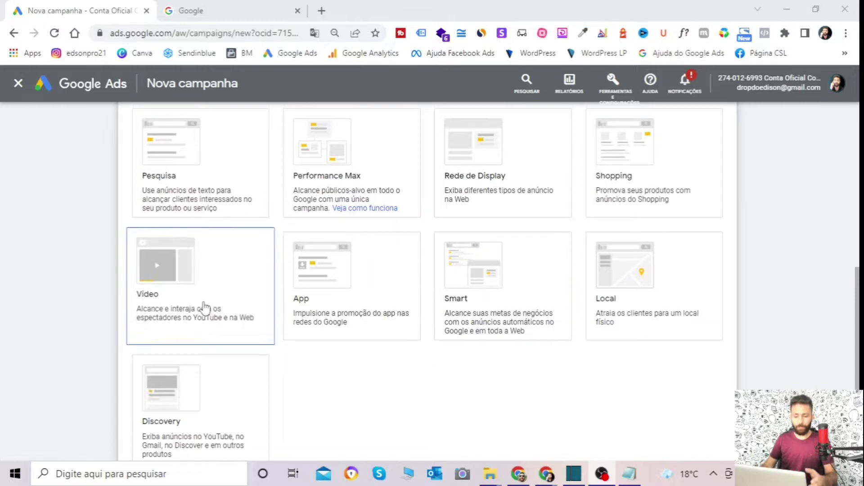
pyautogui.scroll(1, 366, 298)
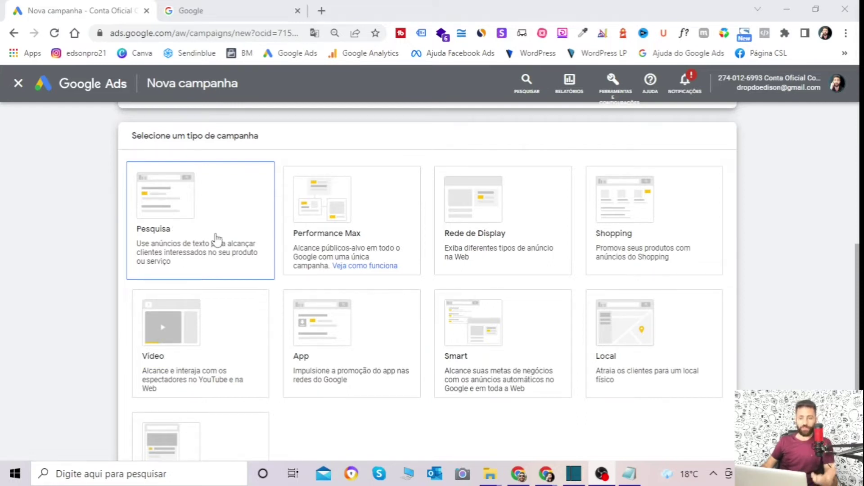
# Switch to the open Google page and search for the suggested query "como cortar o cabelo sozinha"
pyautogui.click(218, 12)
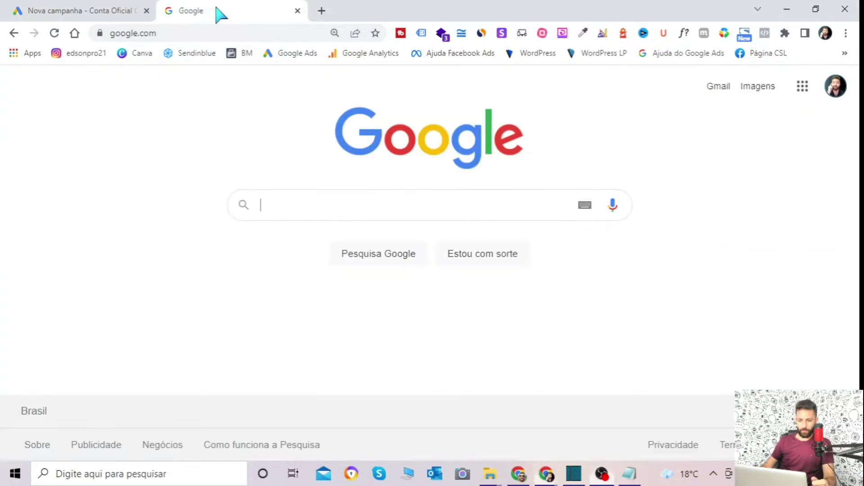
pyautogui.click(285, 203)
pyautogui.write('como cortar')
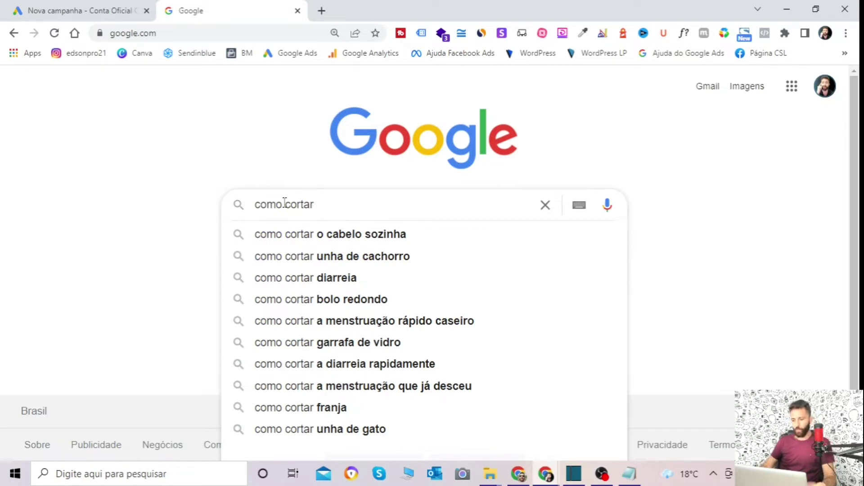
pyautogui.click(419, 236)
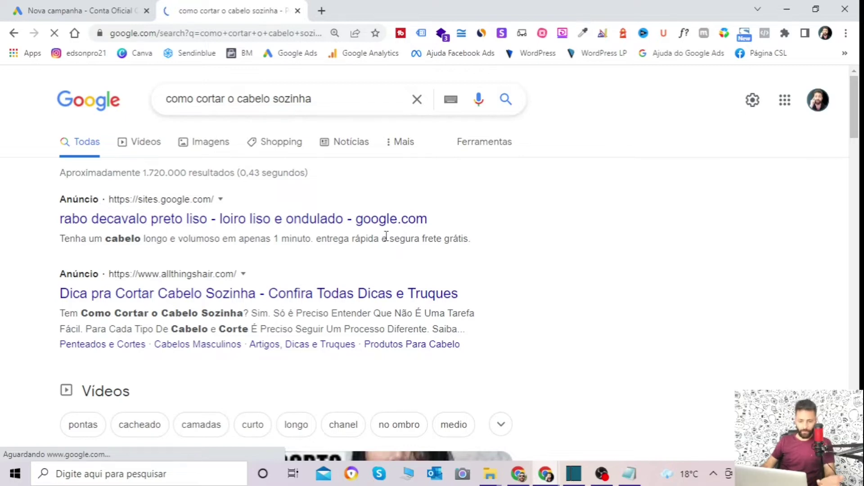
# Examine the ads, videos, related questions and organic listings on the results page, and view the query's search suggestions
pyautogui.scroll(-5, 207, 236)
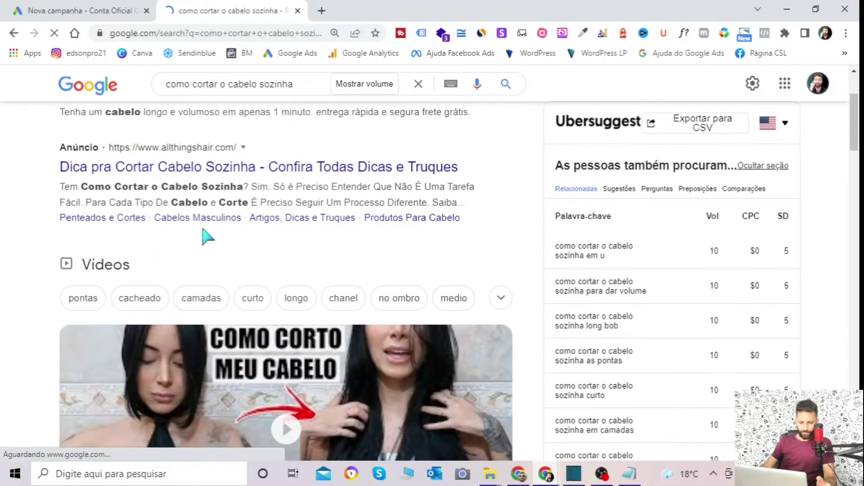
pyautogui.scroll(-10, 213, 228)
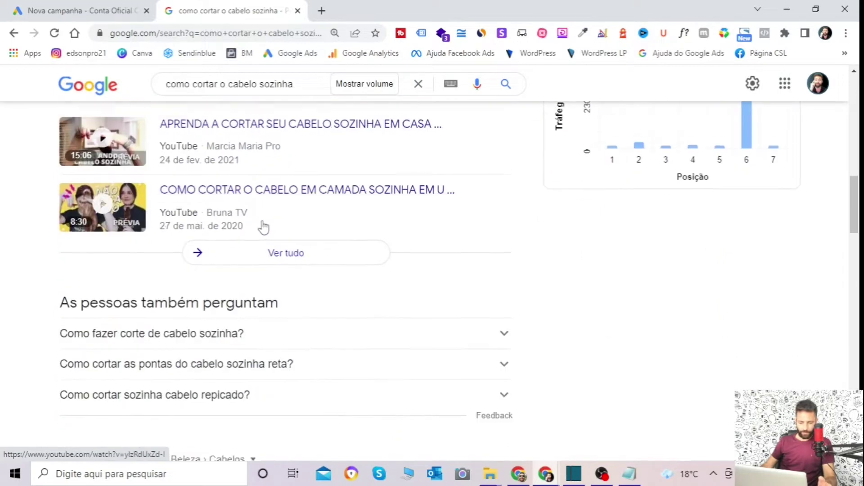
pyautogui.scroll(-9, 267, 226)
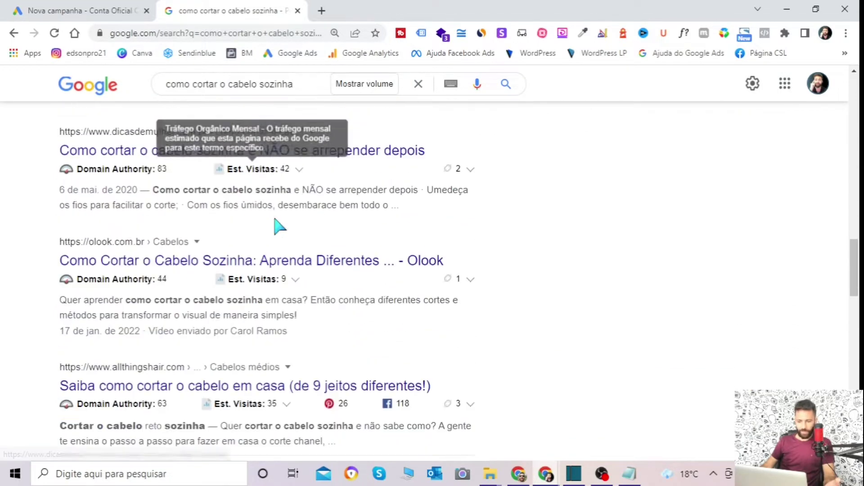
pyautogui.scroll(20, 276, 227)
pyautogui.scroll(-3, 277, 235)
pyautogui.scroll(-13, 277, 234)
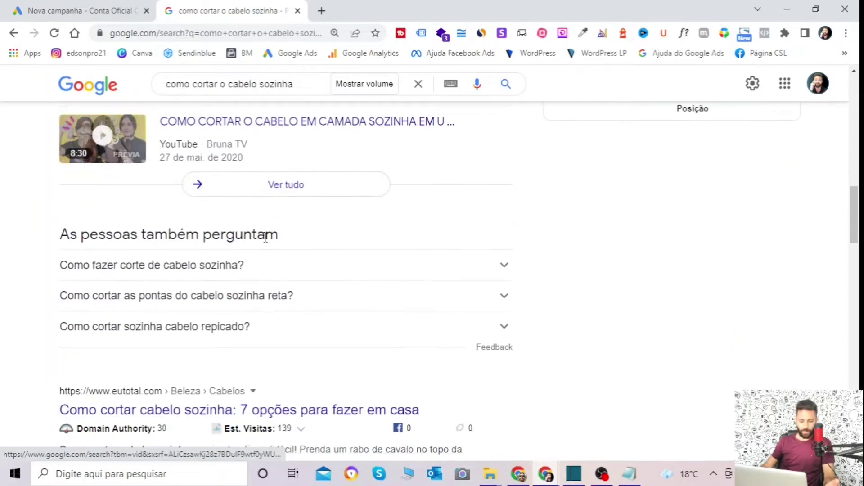
pyautogui.scroll(-9, 266, 238)
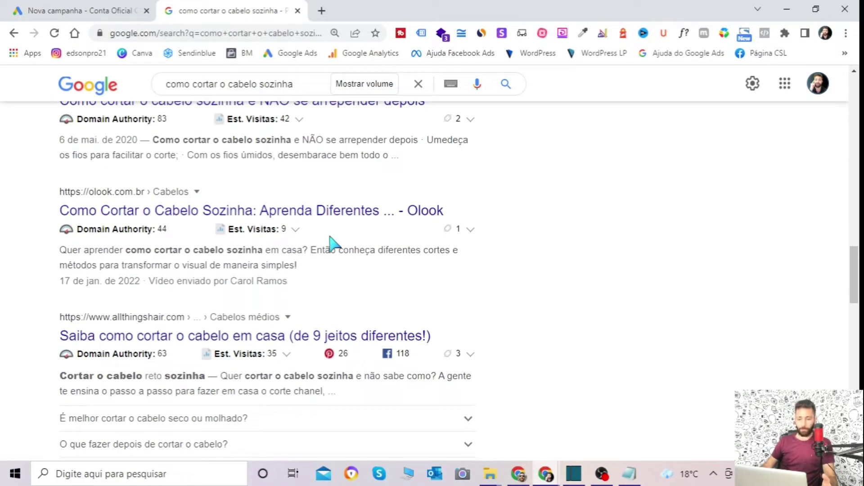
pyautogui.scroll(15, 292, 266)
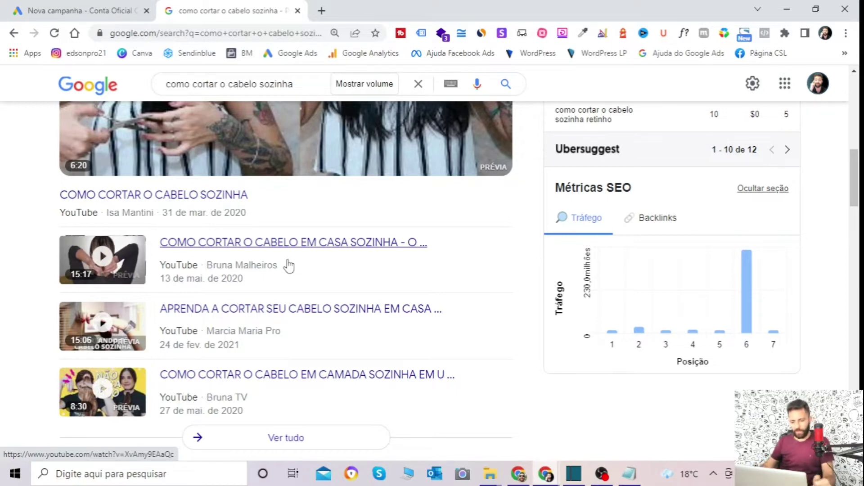
pyautogui.scroll(5, 289, 266)
pyautogui.scroll(2, 288, 266)
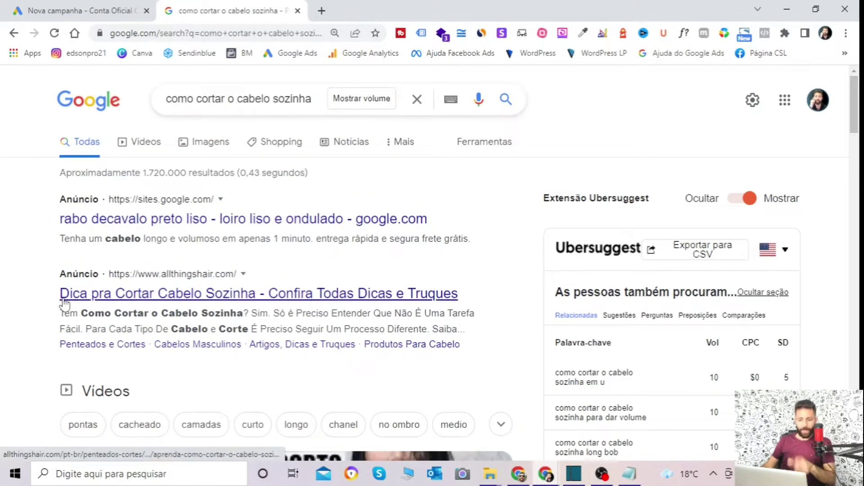
pyautogui.moveTo(315, 98); pyautogui.dragTo(163, 108)
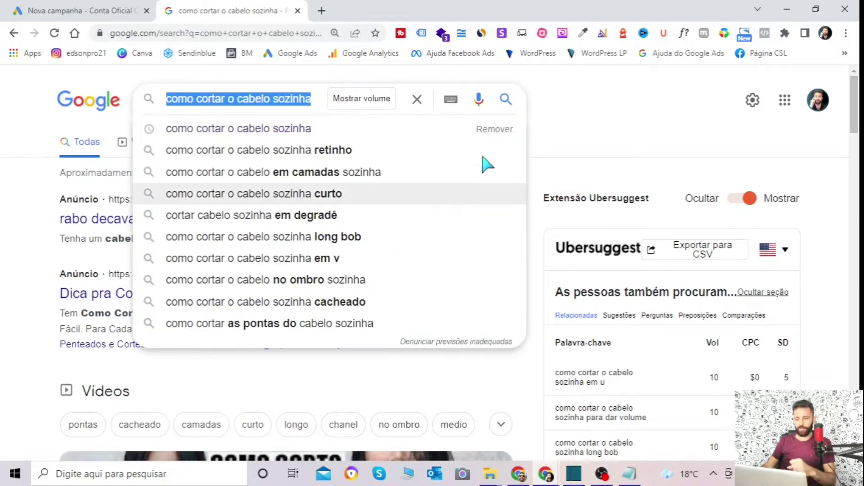
pyautogui.click(589, 225)
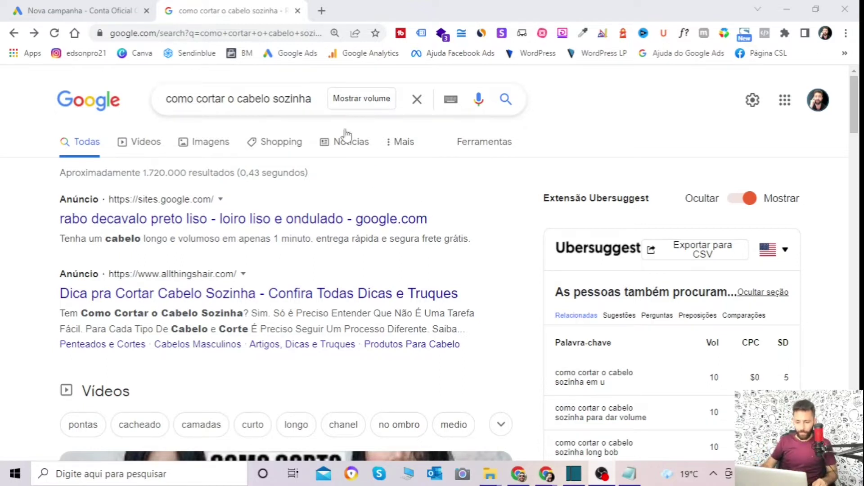
# Search Google for "curso de cabeleireiro" and view the suggestions for "curso de cabeleireiro da"
pyautogui.moveTo(323, 100); pyautogui.dragTo(125, 102)
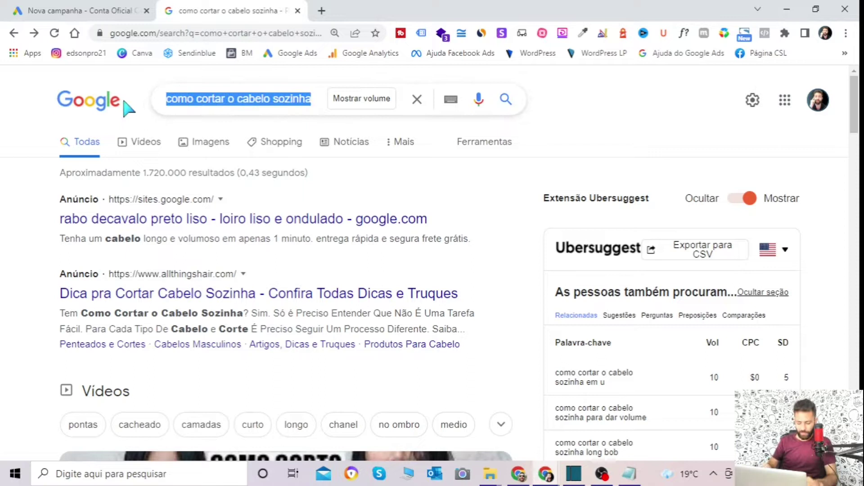
pyautogui.write('curso de ')
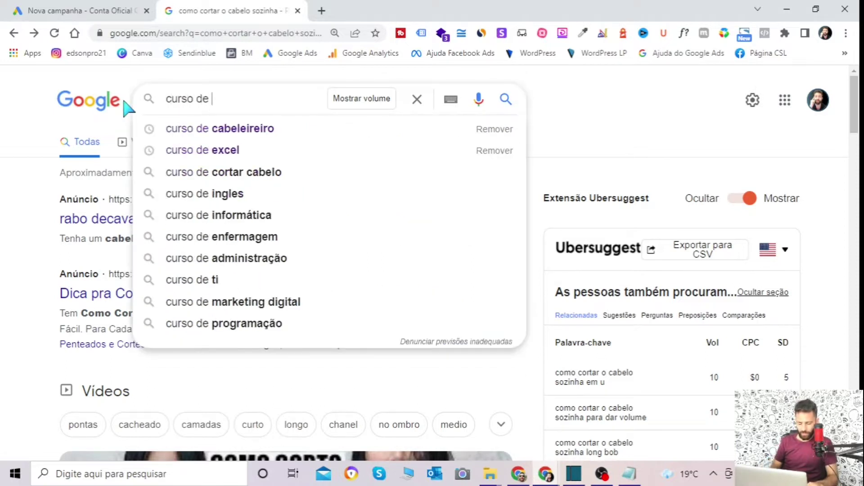
pyautogui.write('cabeleireiro')
pyautogui.press('Return')
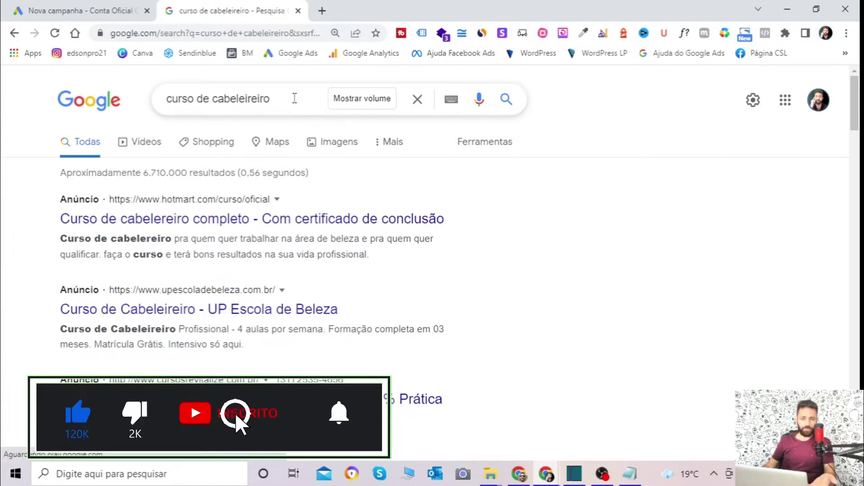
pyautogui.click(294, 98)
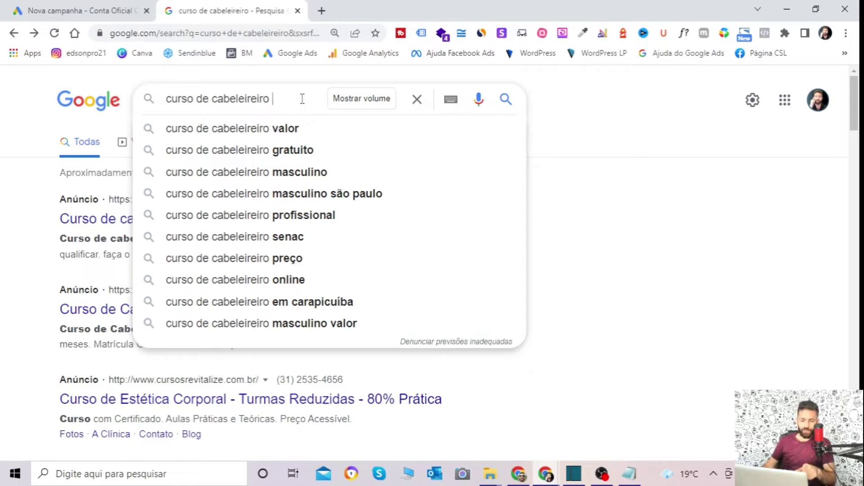
pyautogui.write('da')
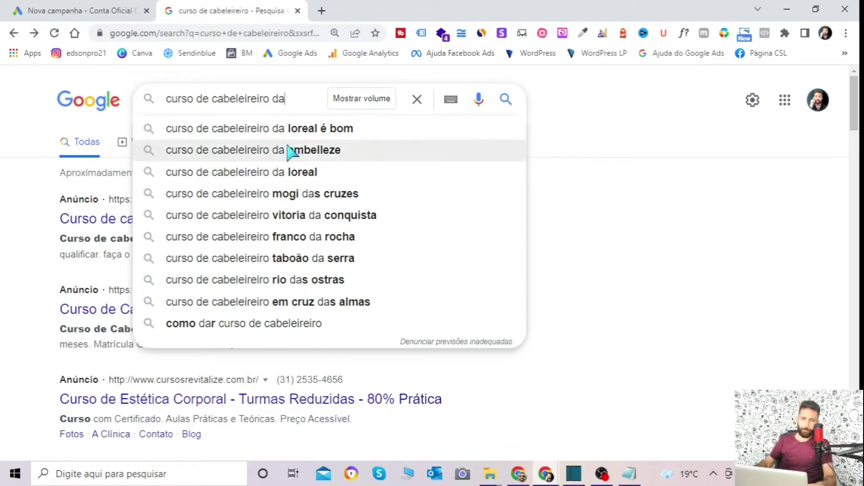
# Return to the Google Ads campaign setup and select Rede de Display as the campaign type
pyautogui.hotkey('ctrl', 'shift', 'Tab')
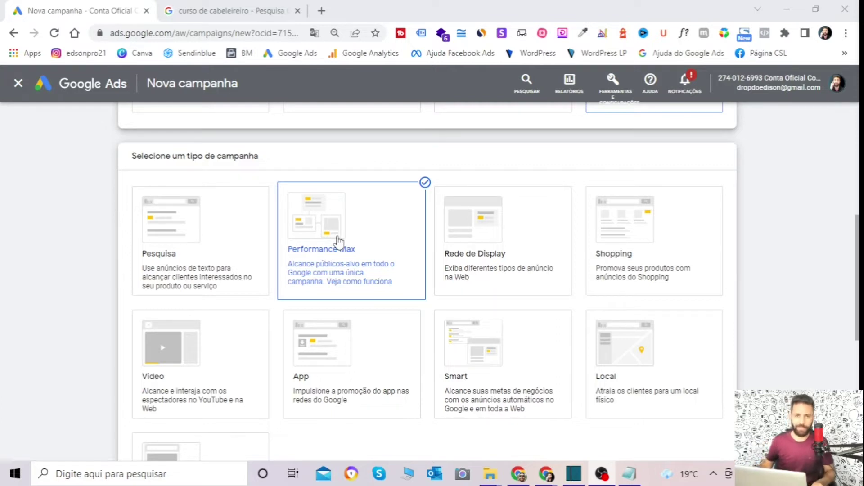
pyautogui.click(475, 238)
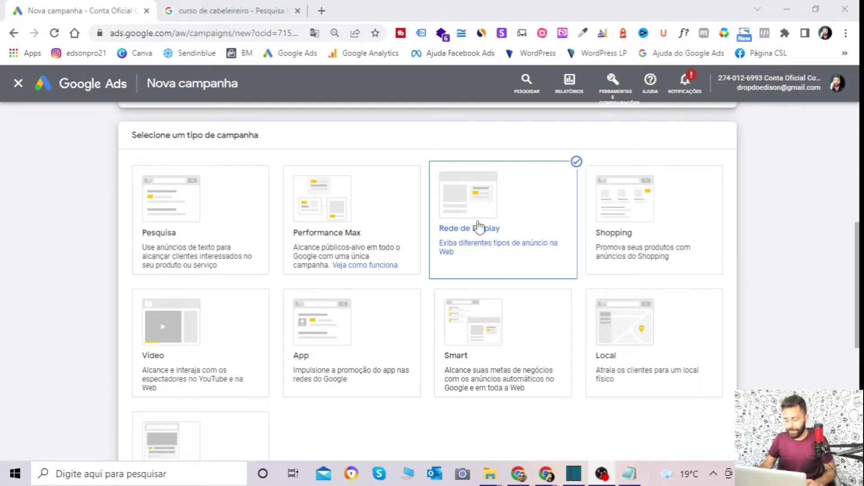
# Switch back to the Google search page, look up "uol" and open the UOL portal
pyautogui.click(238, 13)
pyautogui.moveTo(303, 103); pyautogui.dragTo(134, 109)
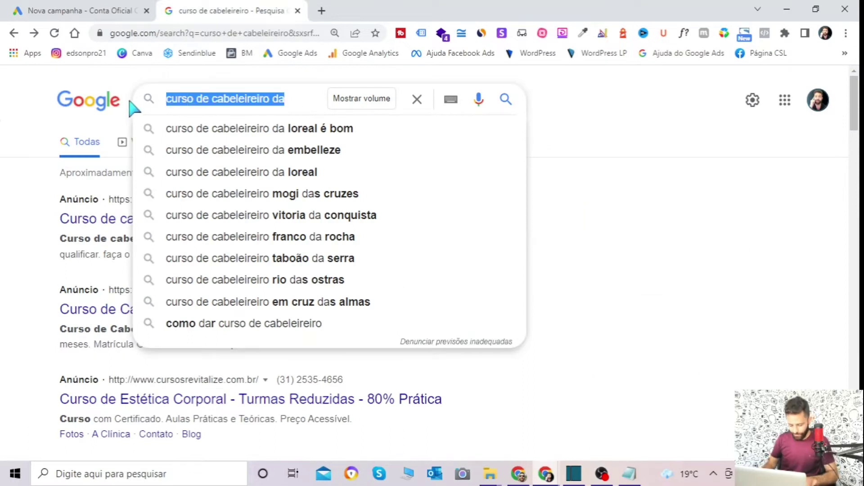
pyautogui.write('uol')
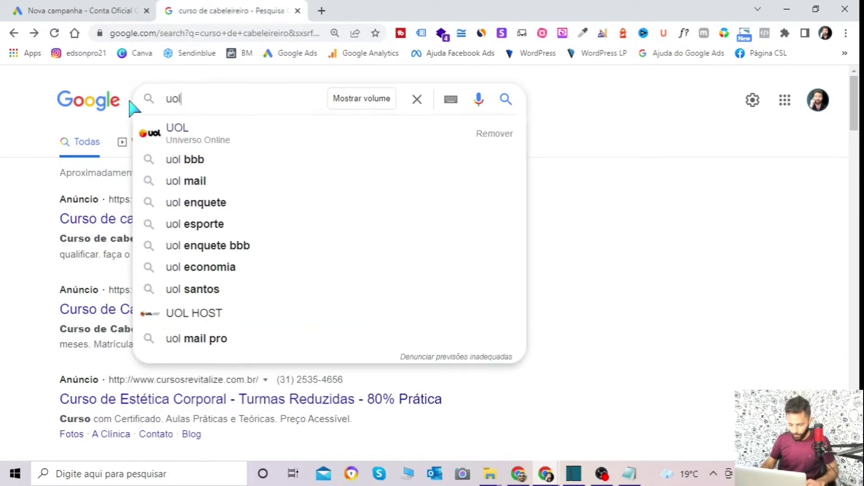
pyautogui.click(214, 134)
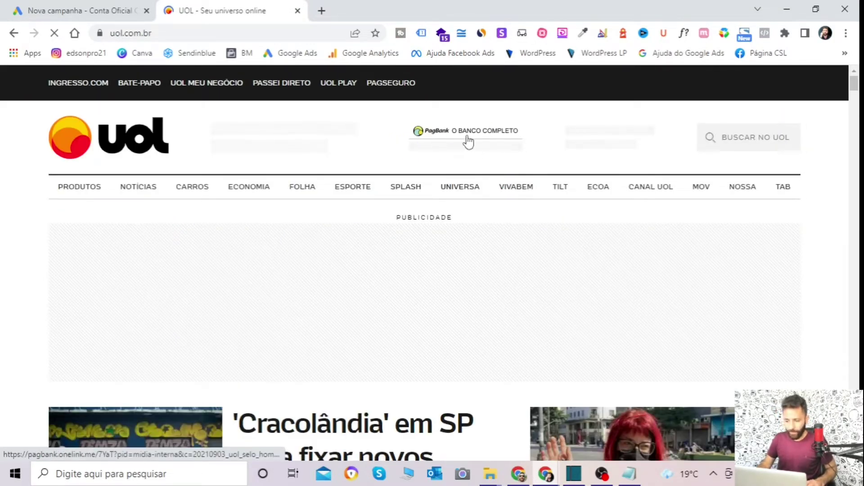
# Examine the ad placements across the UOL home page and compare them with the Rede de Display campaign type in Google Ads
pyautogui.scroll(-15, 623, 173)
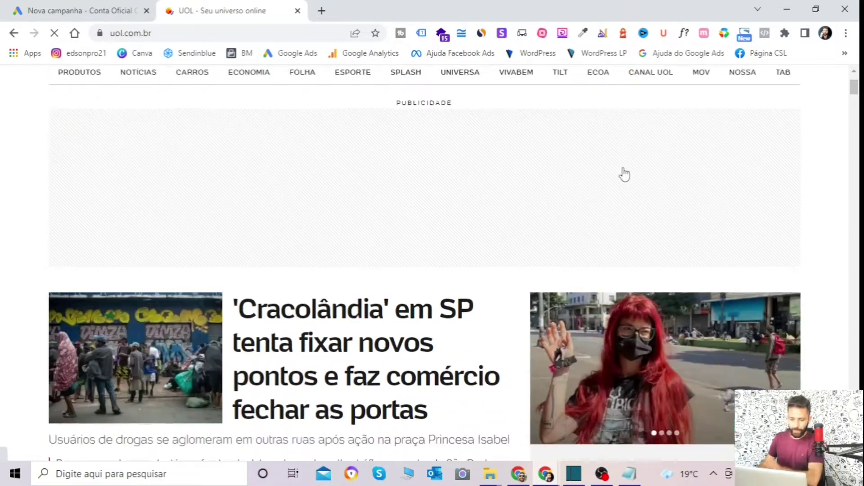
pyautogui.scroll(-20, 651, 201)
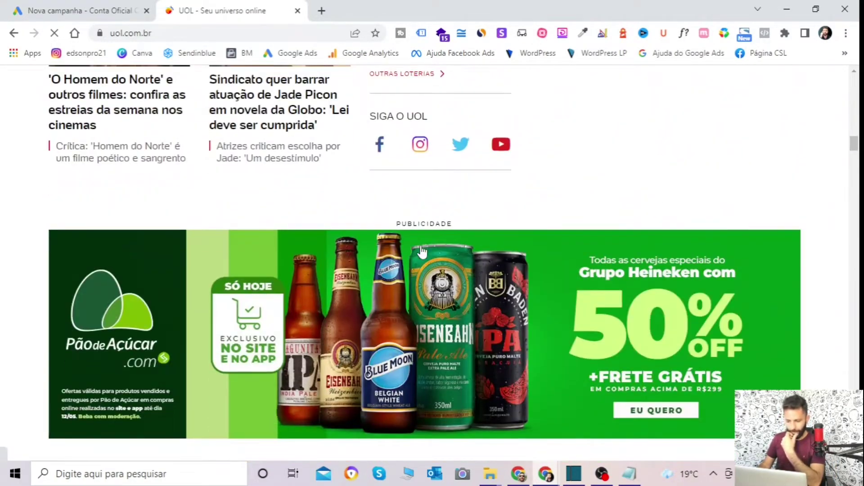
pyautogui.scroll(-1, 516, 239)
pyautogui.scroll(-14, 658, 193)
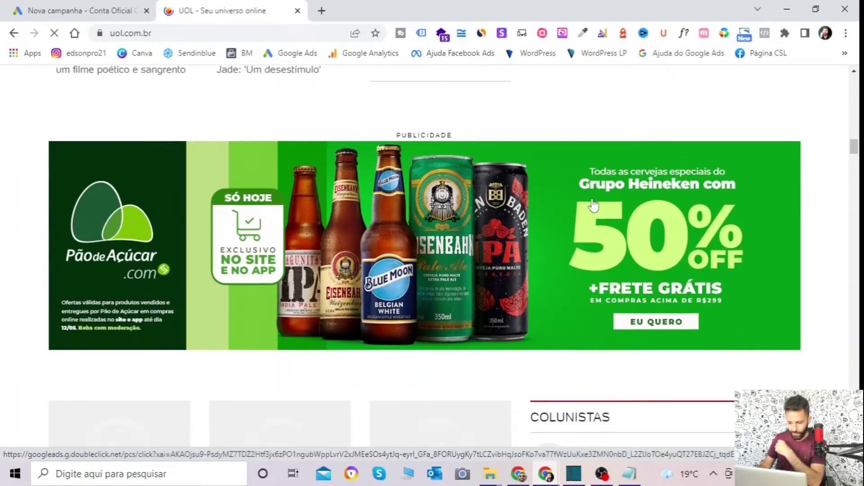
pyautogui.scroll(13, 507, 198)
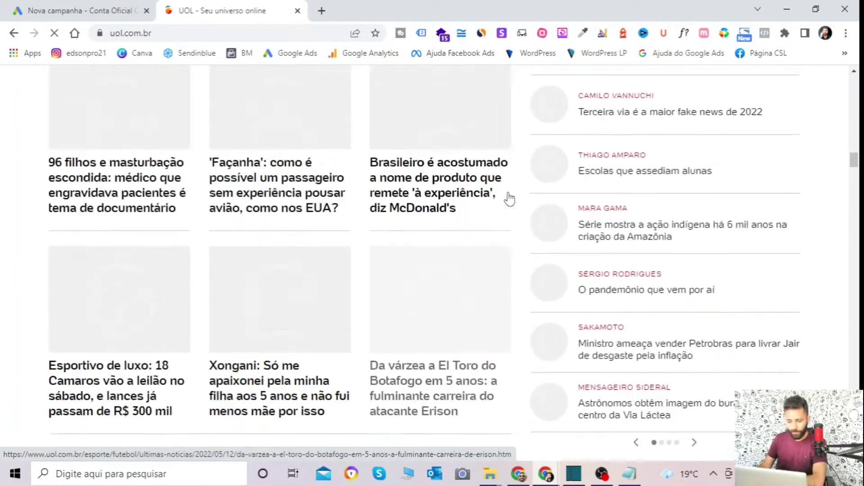
pyautogui.click(92, 10)
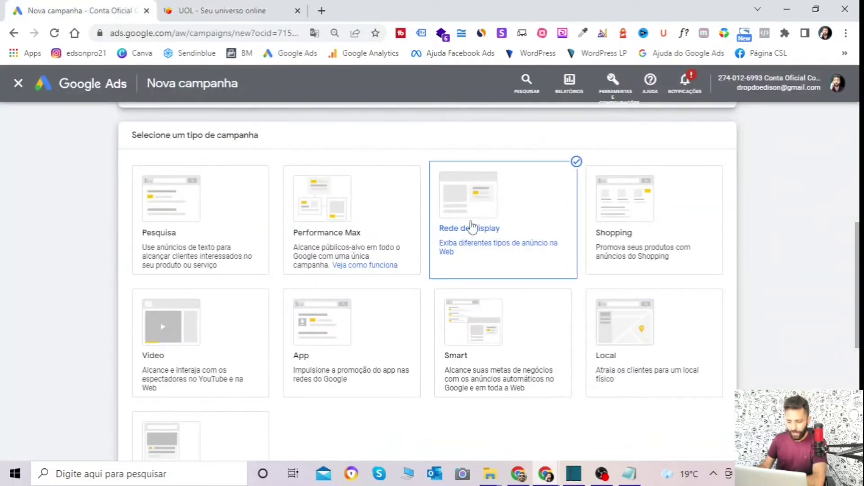
pyautogui.click(241, 10)
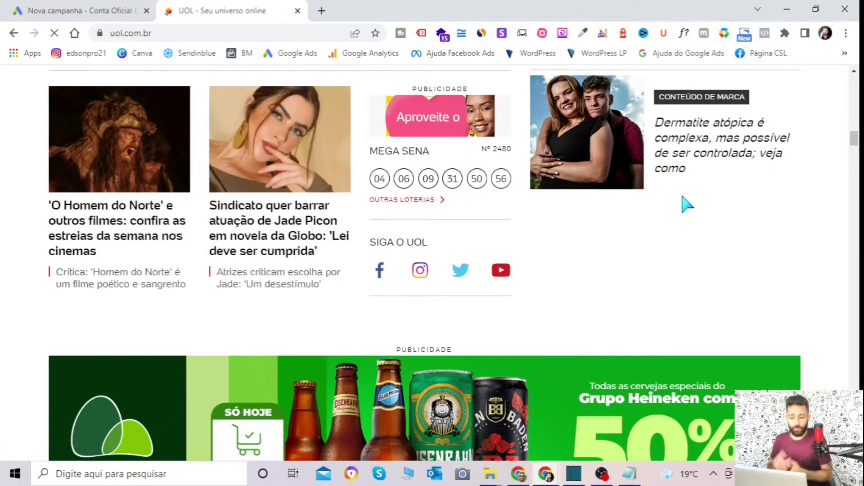
pyautogui.scroll(8, 348, 231)
pyautogui.scroll(4, 349, 230)
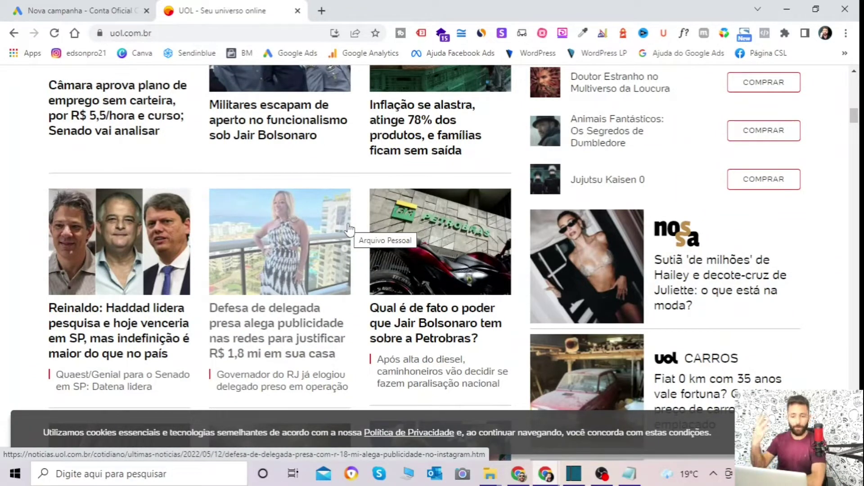
pyautogui.scroll(10, 349, 230)
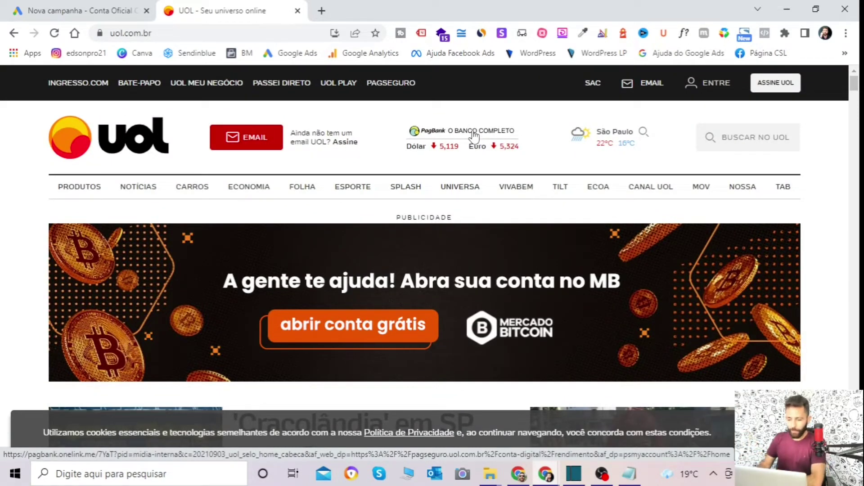
pyautogui.scroll(-10, 606, 169)
pyautogui.scroll(-10, 610, 185)
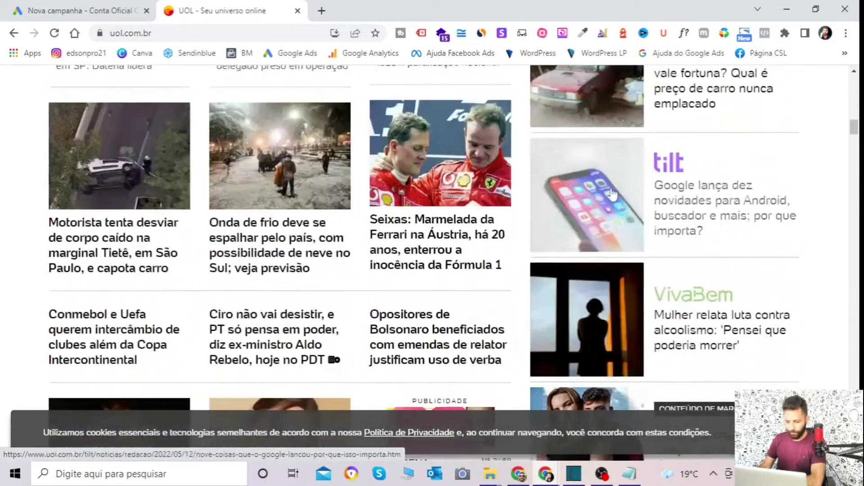
pyautogui.scroll(3, 611, 189)
pyautogui.scroll(2, 611, 189)
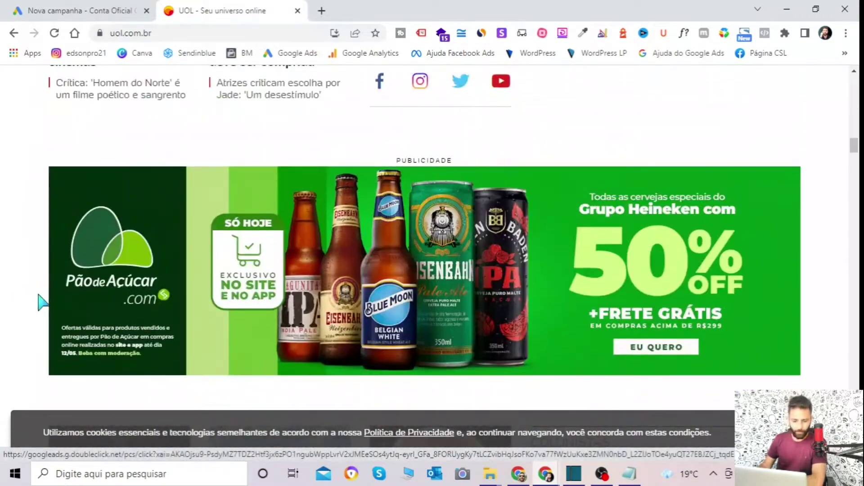
pyautogui.scroll(1, 571, 250)
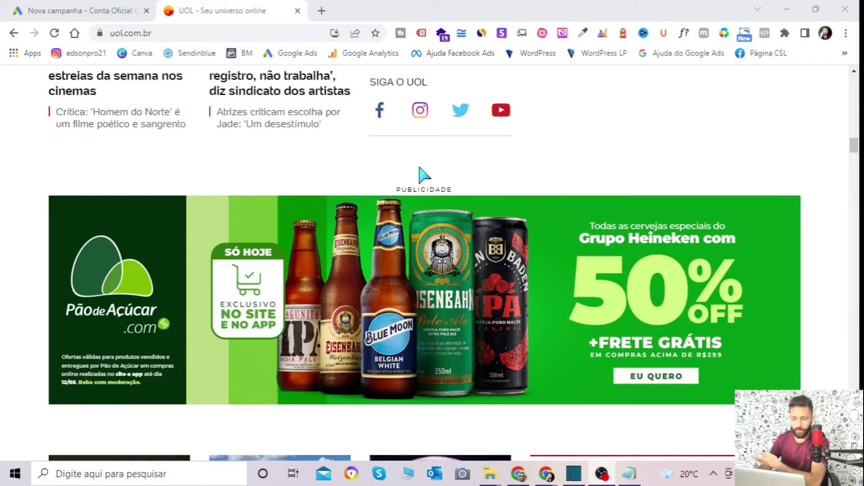
# Return to the Google Ads campaign setup, select Vídeo as the campaign type and review its campaign subtypes
pyautogui.click(94, 16)
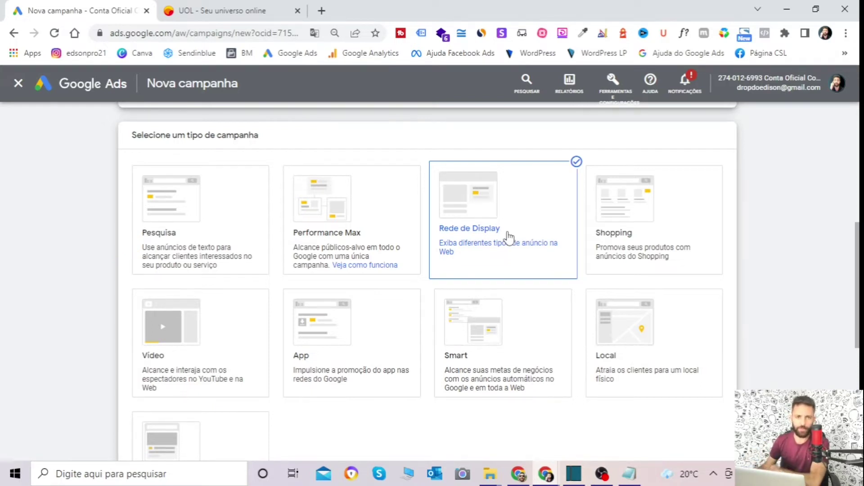
pyautogui.scroll(-3, 509, 237)
pyautogui.scroll(4, 436, 249)
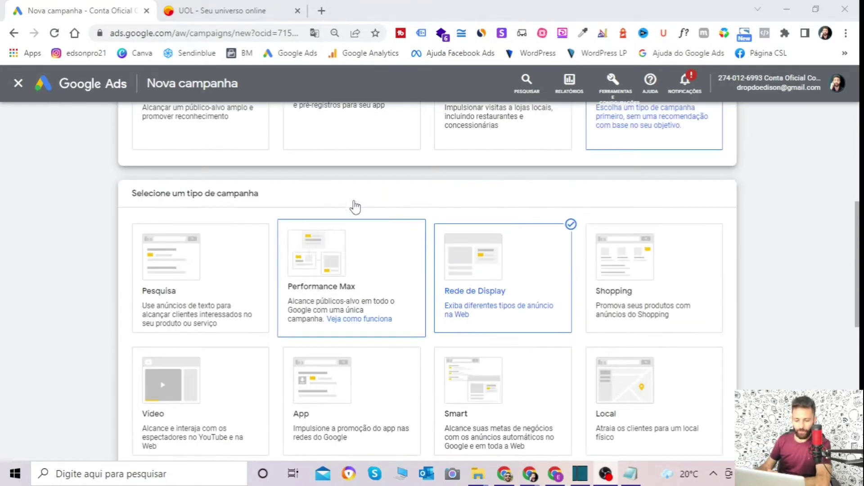
pyautogui.scroll(-3, 277, 239)
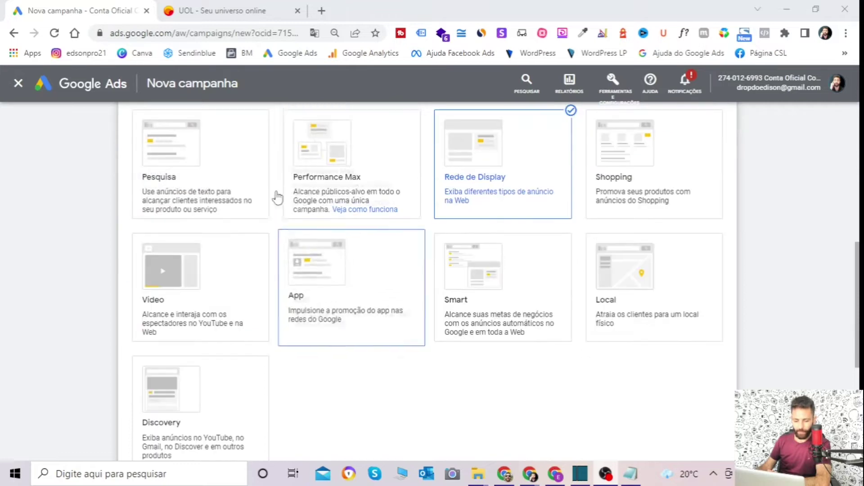
pyautogui.click(216, 283)
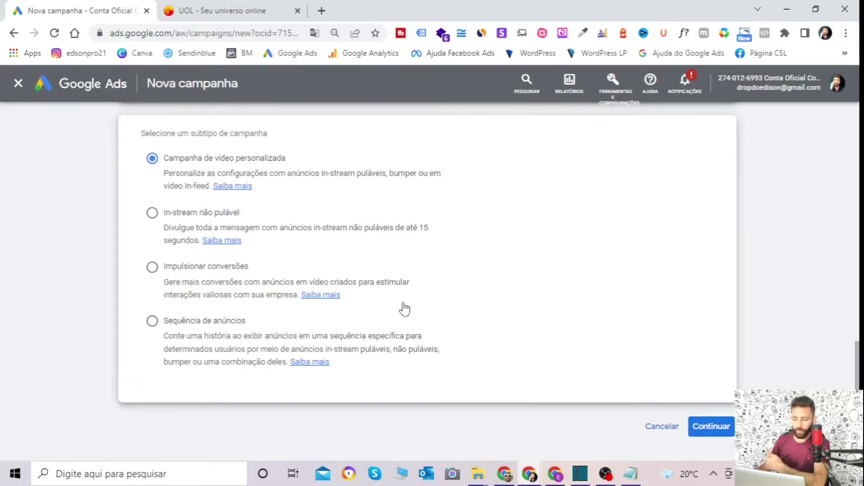
pyautogui.scroll(8, 403, 309)
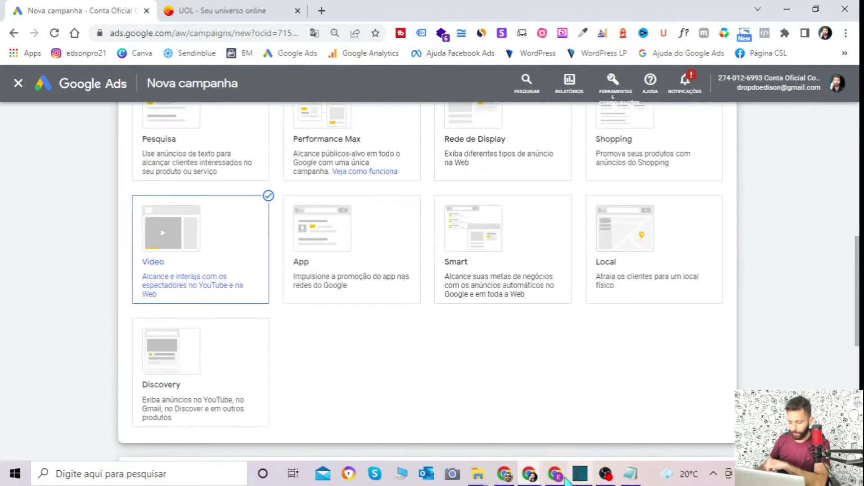
# Switch to the open YouTube window and search for the suggested query "como emagrecer rapido"
pyautogui.hotkey('alt', 'Tab')
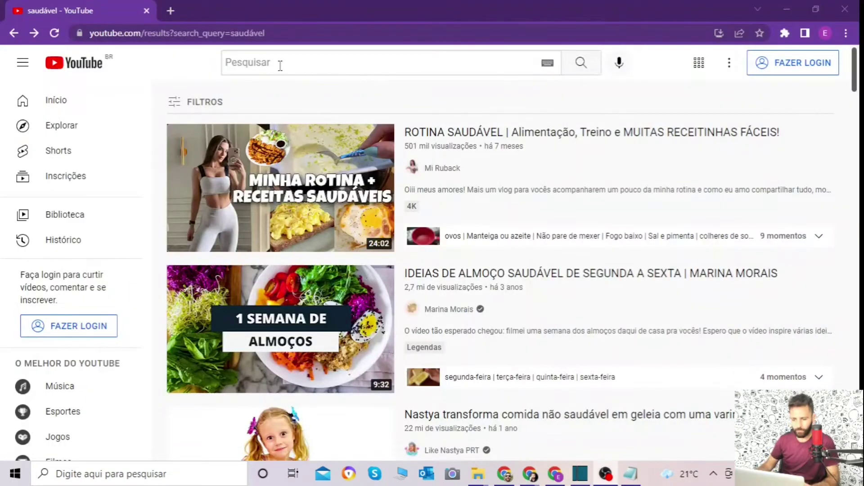
pyautogui.click(280, 66)
pyautogui.write('como emagrecer')
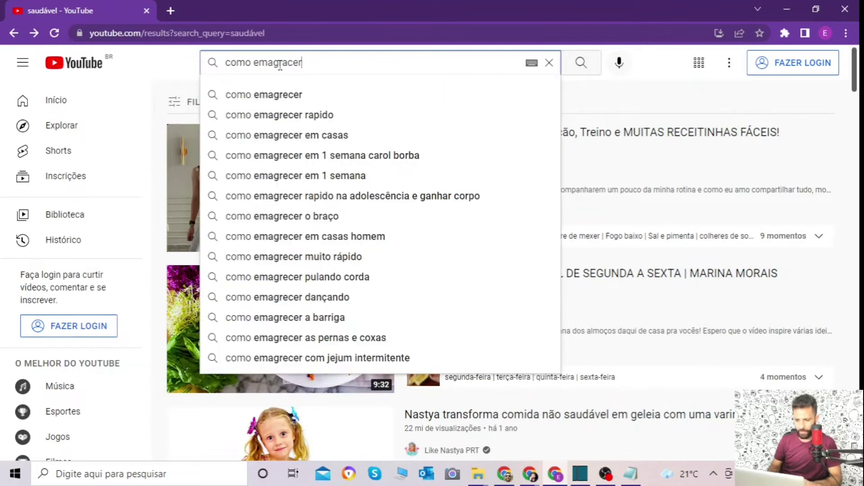
pyautogui.click(357, 116)
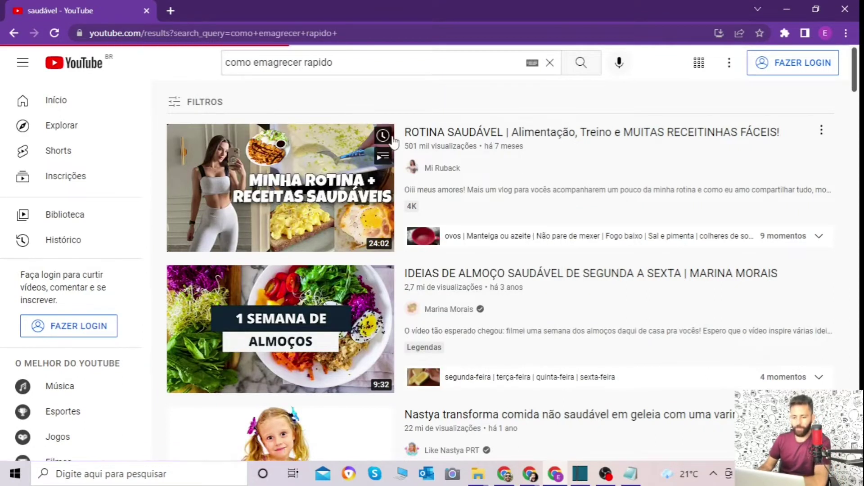
# Examine the ads and videos in the YouTube results and open the video "3 passos para emagrecer de forma rápida"
pyautogui.scroll(-3, 419, 194)
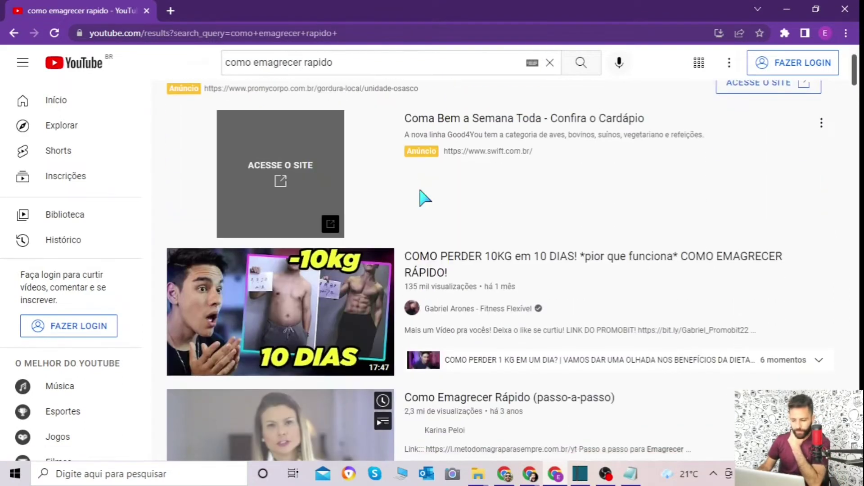
pyautogui.scroll(3, 425, 198)
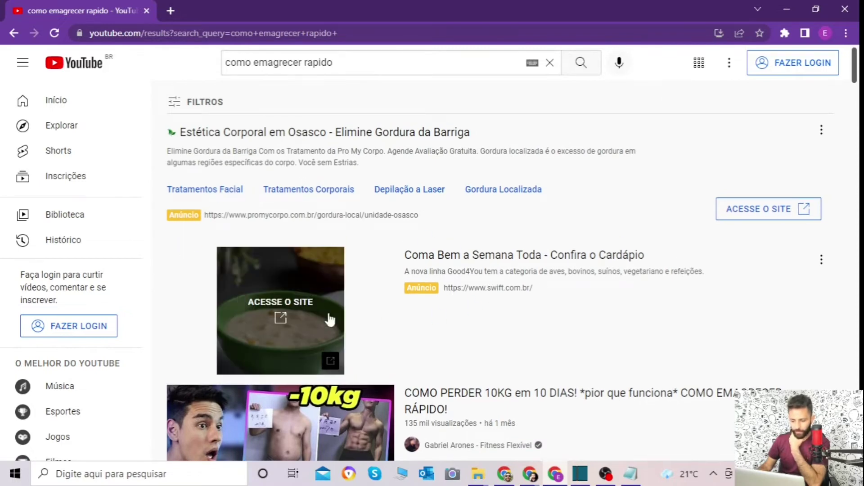
pyautogui.scroll(-12, 432, 200)
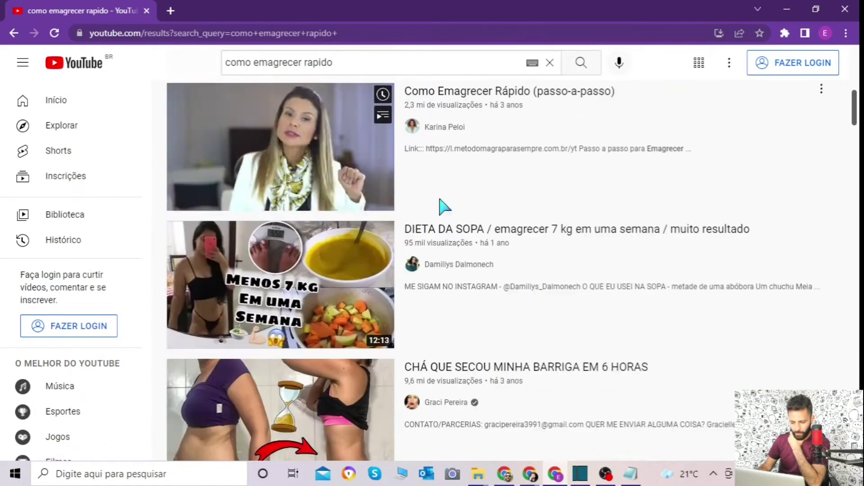
pyautogui.scroll(-11, 444, 205)
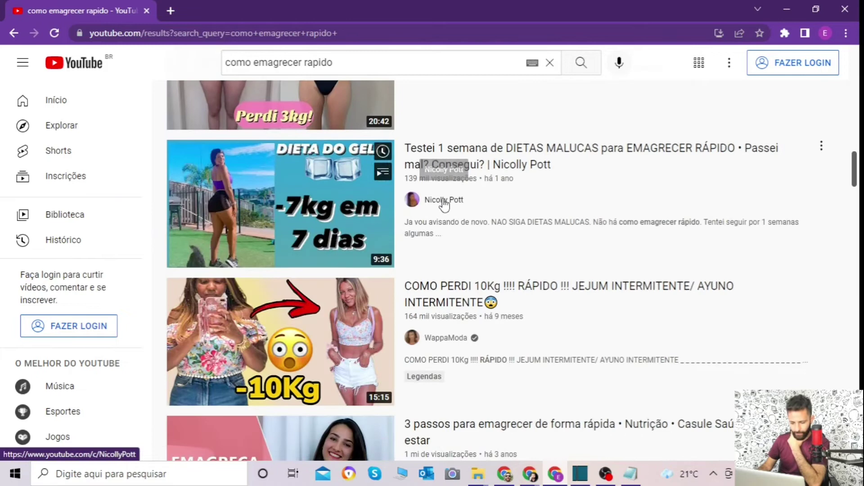
pyautogui.scroll(-5, 444, 205)
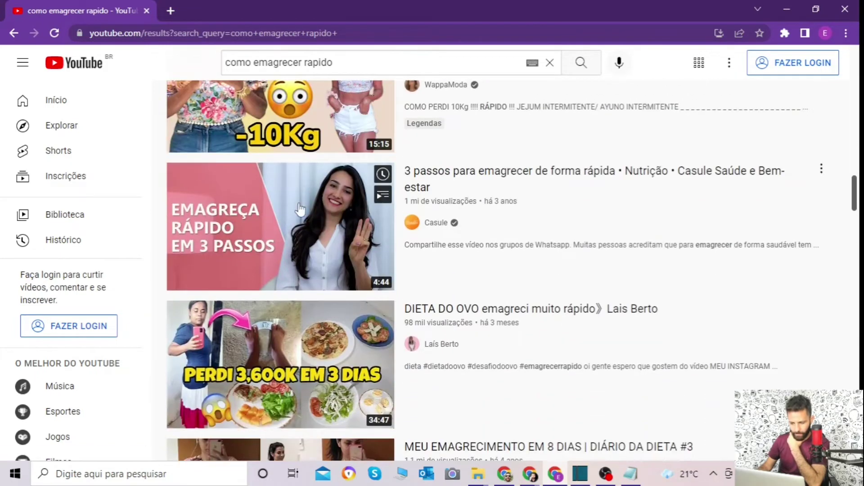
pyautogui.click(283, 208)
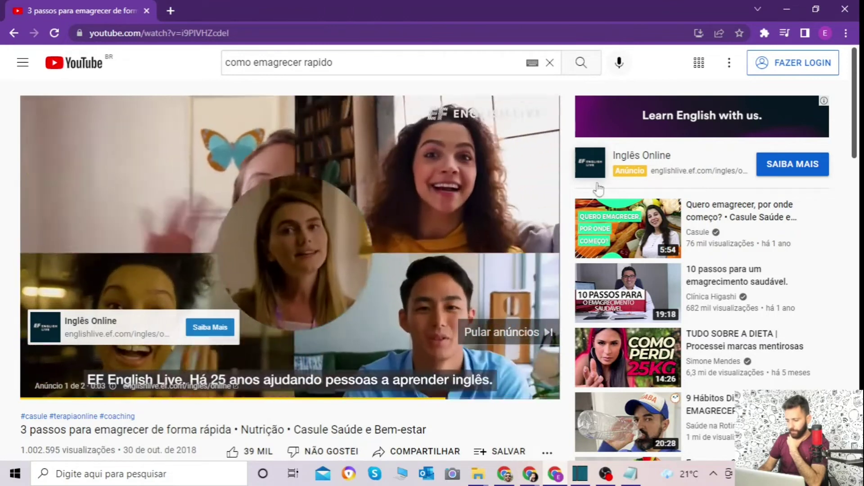
# Return from YouTube to the Google Ads campaign setup, select App as the campaign type and review its subtypes and mobile platform options
pyautogui.scroll(-2, 401, 245)
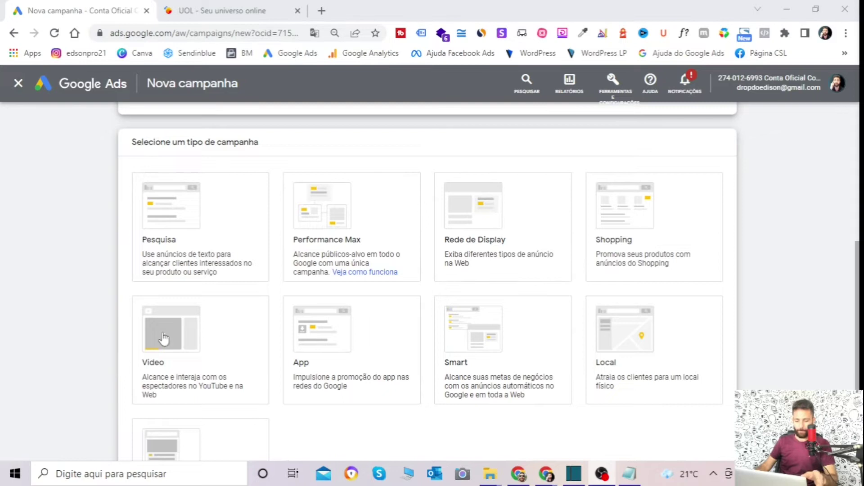
pyautogui.scroll(-1, 164, 338)
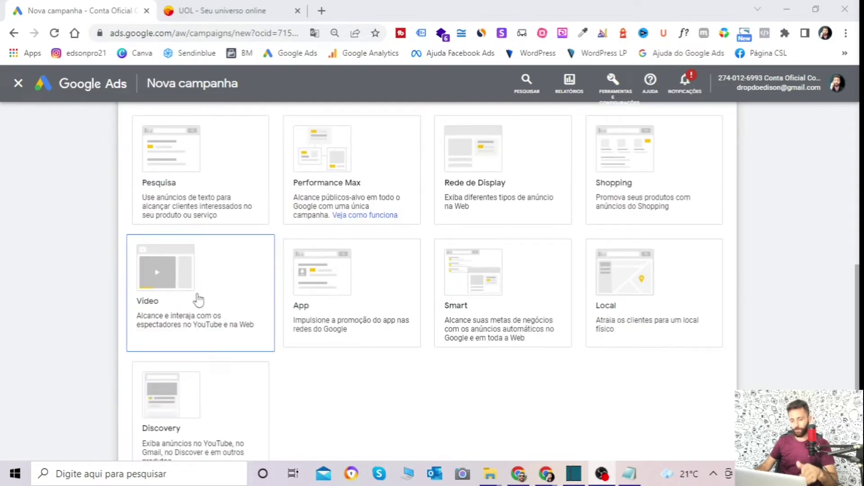
pyautogui.click(302, 294)
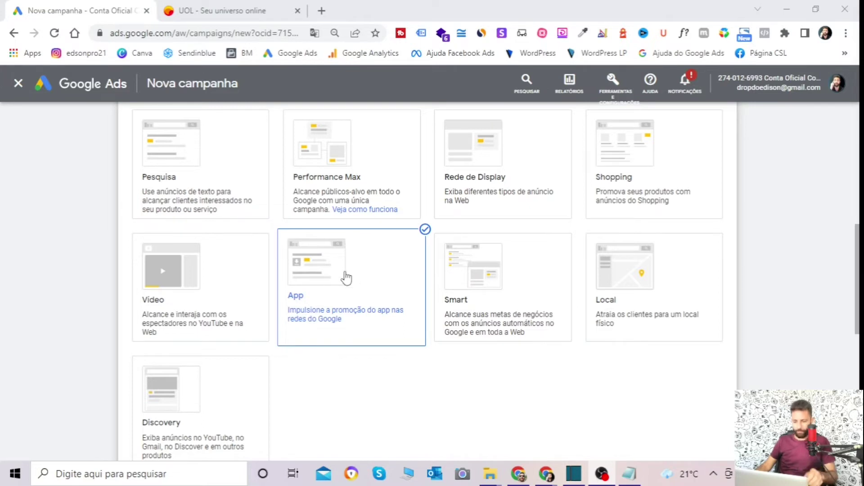
pyautogui.scroll(-5, 351, 282)
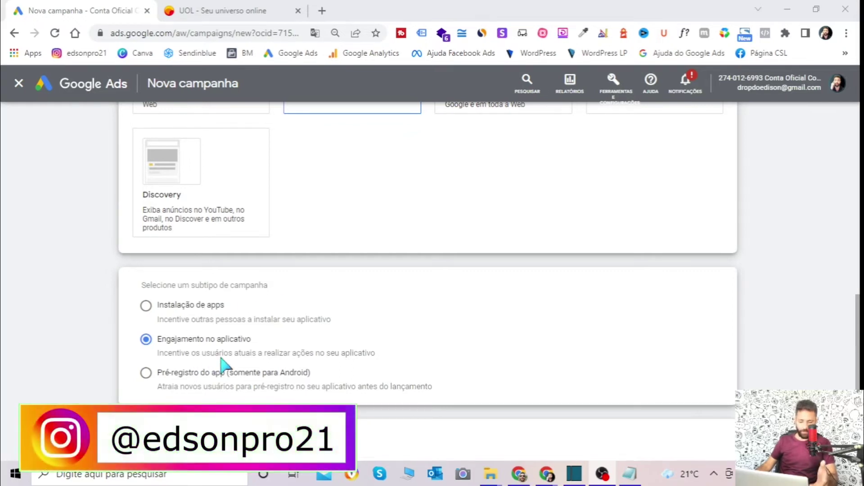
pyautogui.scroll(-1, 246, 360)
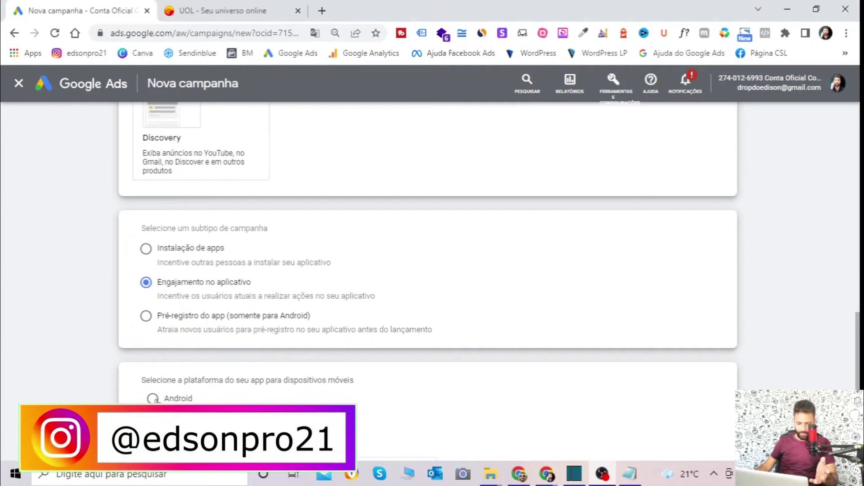
pyautogui.click(152, 398)
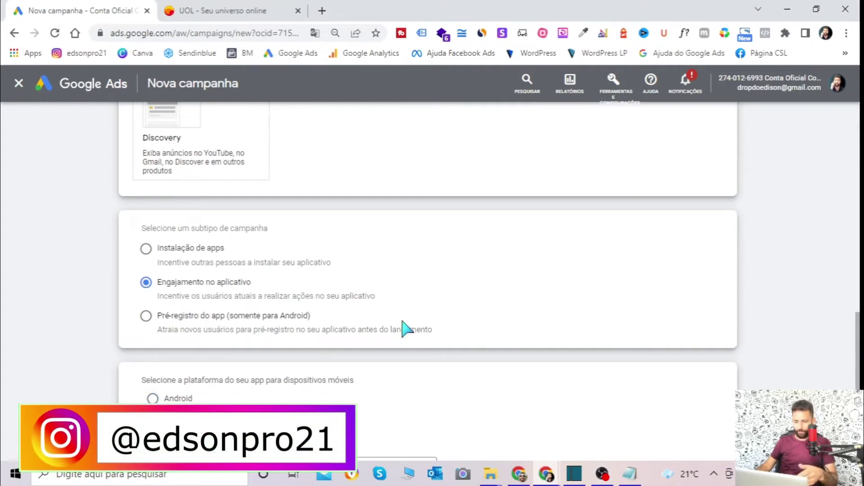
# Select Smart as the campaign type and review the customer actions it offers
pyautogui.scroll(6, 401, 328)
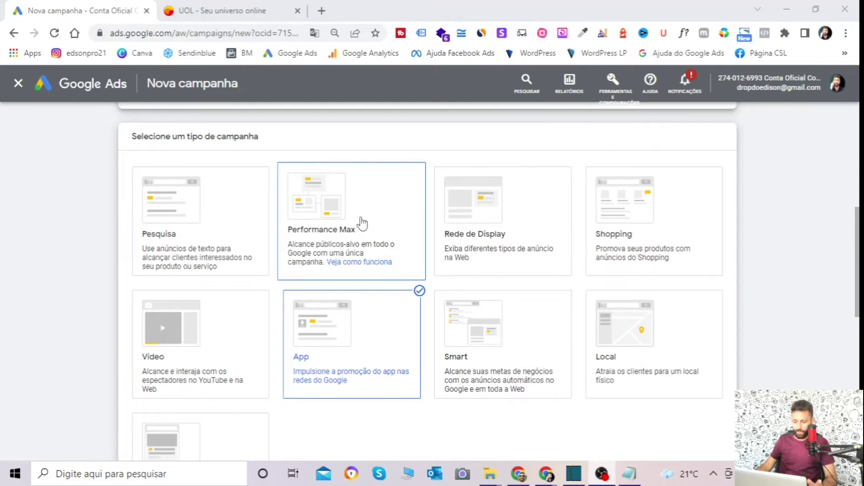
pyautogui.click(478, 327)
pyautogui.scroll(-6, 480, 327)
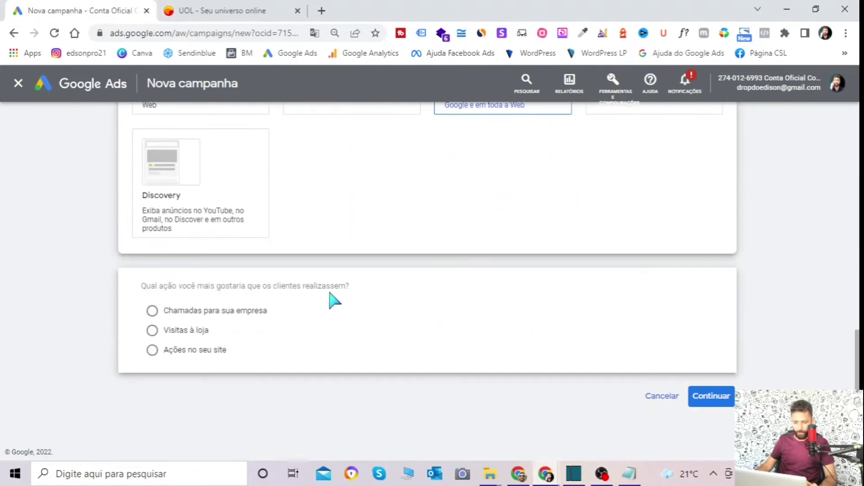
pyautogui.scroll(3, 306, 275)
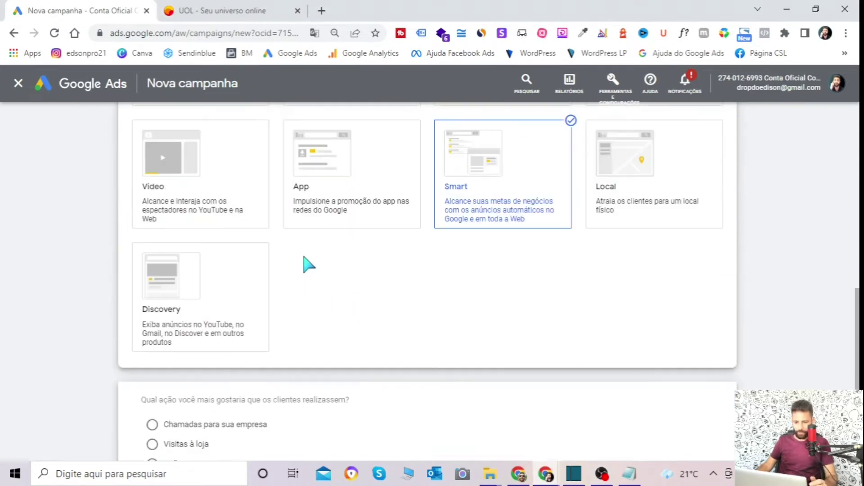
pyautogui.scroll(-3, 285, 272)
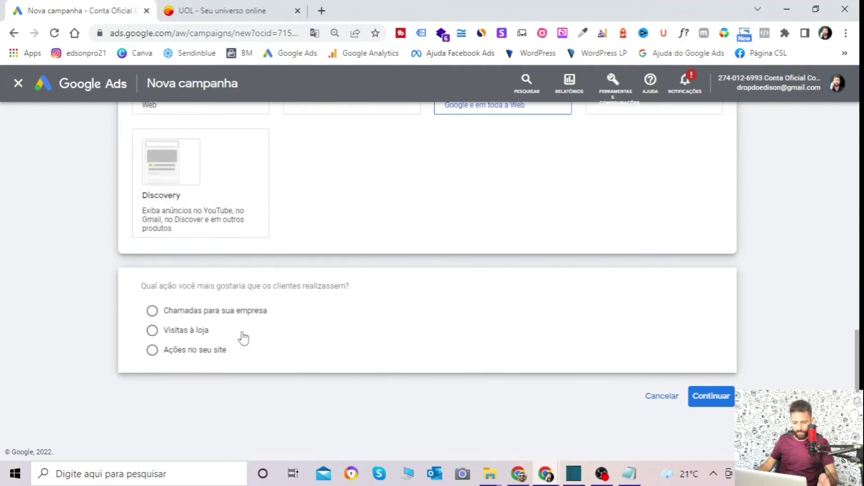
# Select Shopping as the campaign type and review its conversion goals and linked product account requirements
pyautogui.scroll(5, 506, 288)
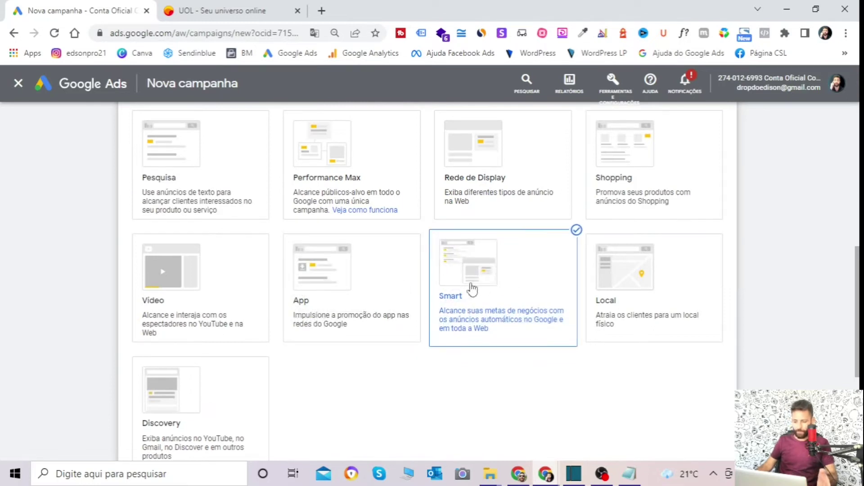
pyautogui.click(638, 170)
pyautogui.click(615, 107)
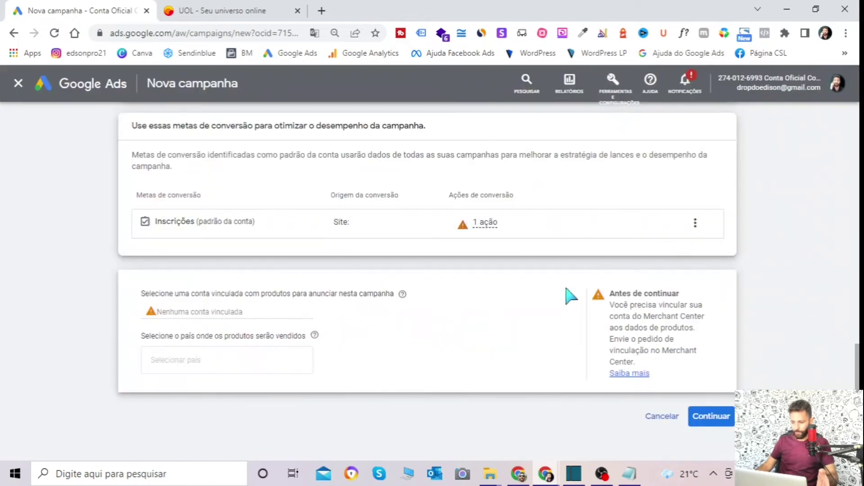
# Select Local as the campaign type and look over the other campaign types, including Discovery
pyautogui.scroll(10, 570, 297)
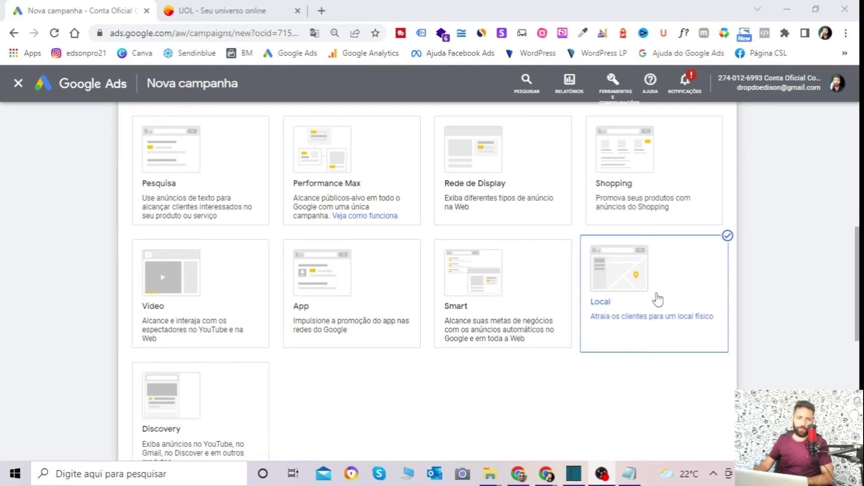
pyautogui.scroll(1, 218, 332)
pyautogui.scroll(-1, 360, 279)
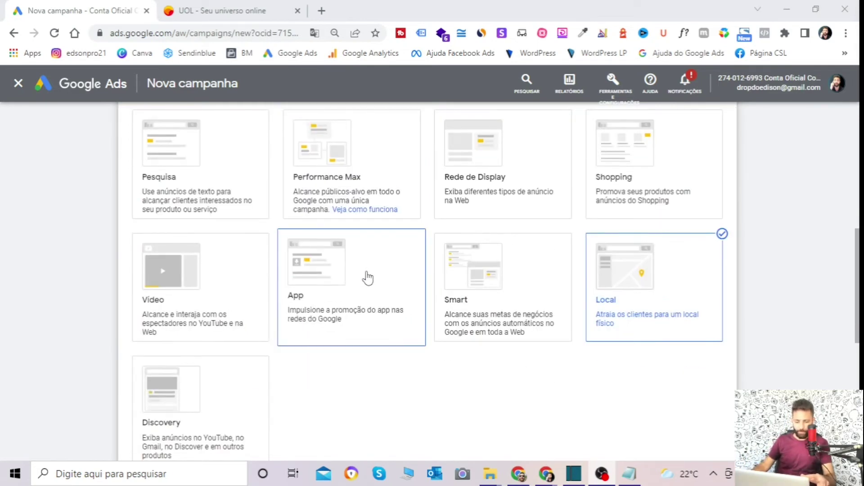
pyautogui.scroll(-1, 367, 281)
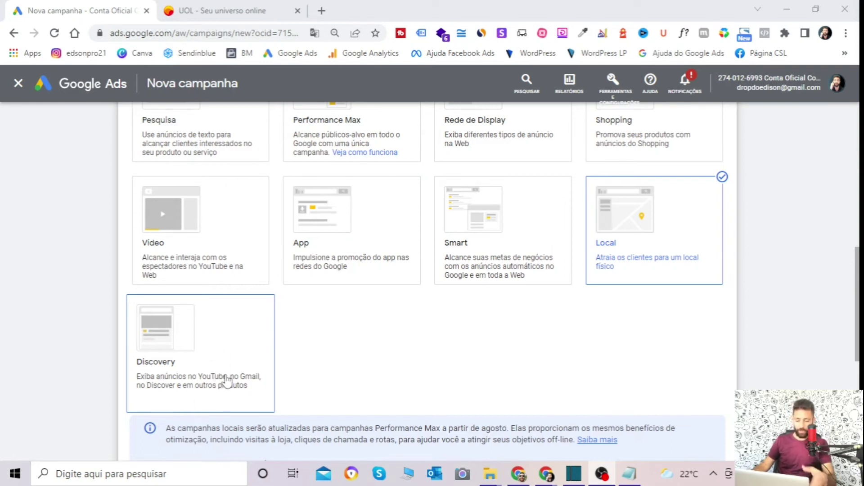
pyautogui.scroll(1, 333, 363)
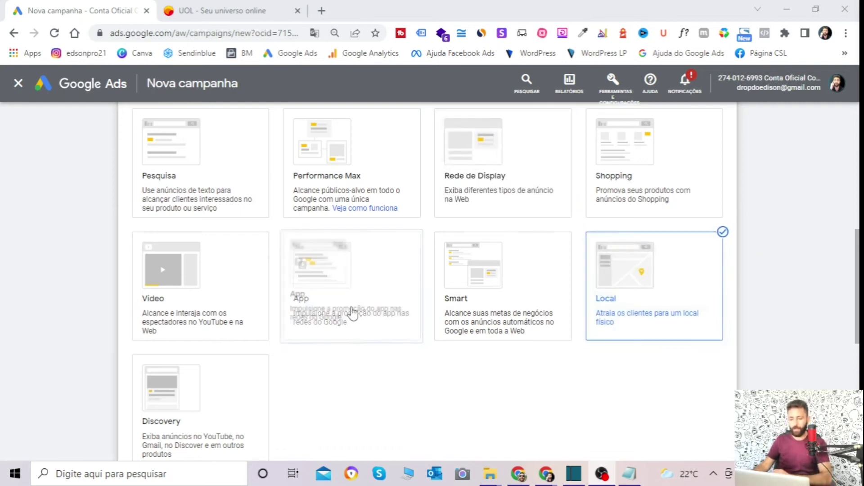
pyautogui.scroll(1, 353, 311)
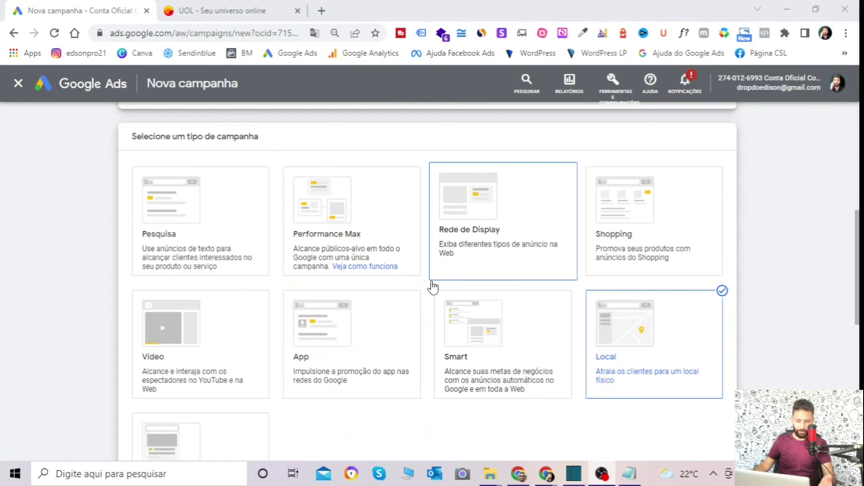